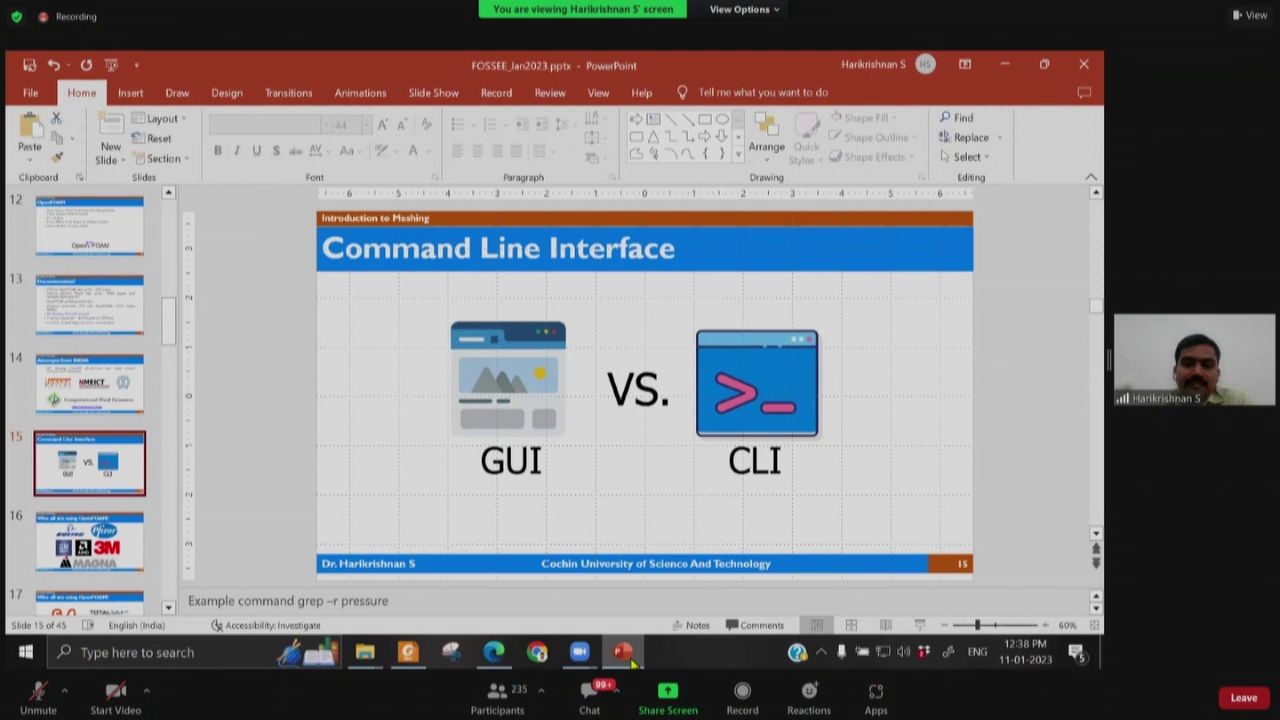
Step: Switch to File Explorer and open the FOSSEE directory's cavity folder in a blueCFD-Core terminal (2017)
mouse_move(631, 662)
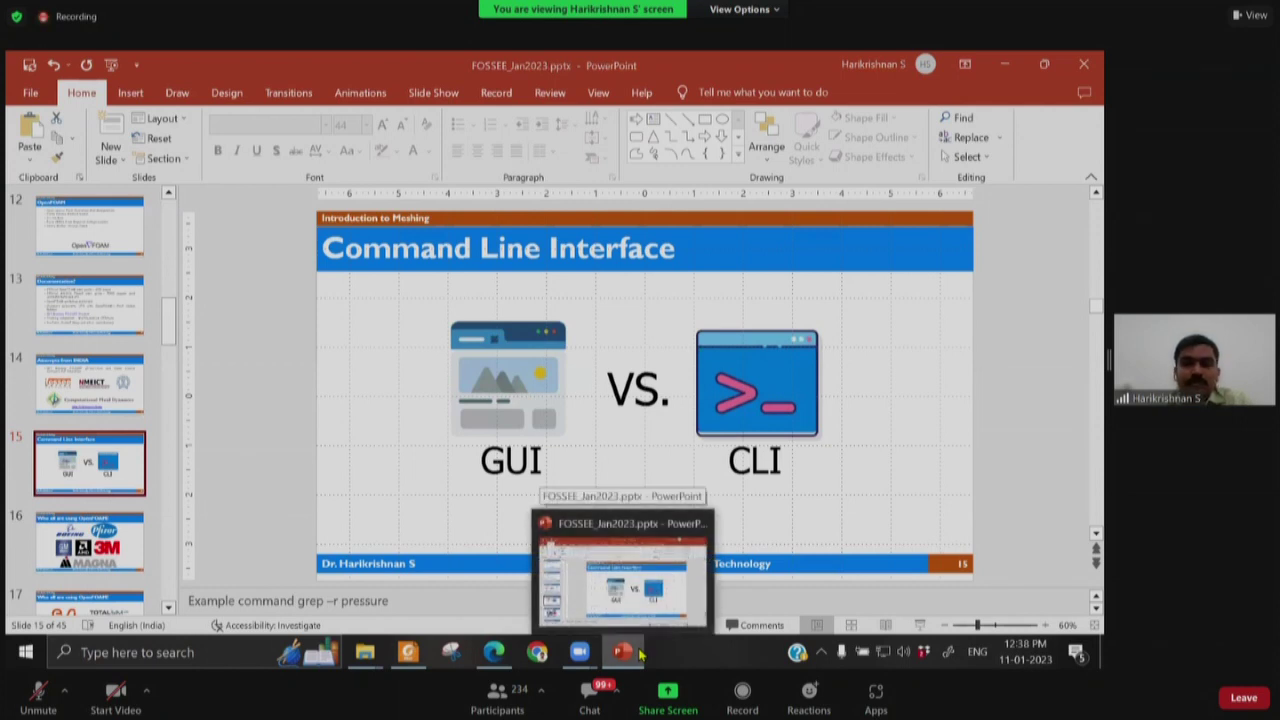
click(640, 654)
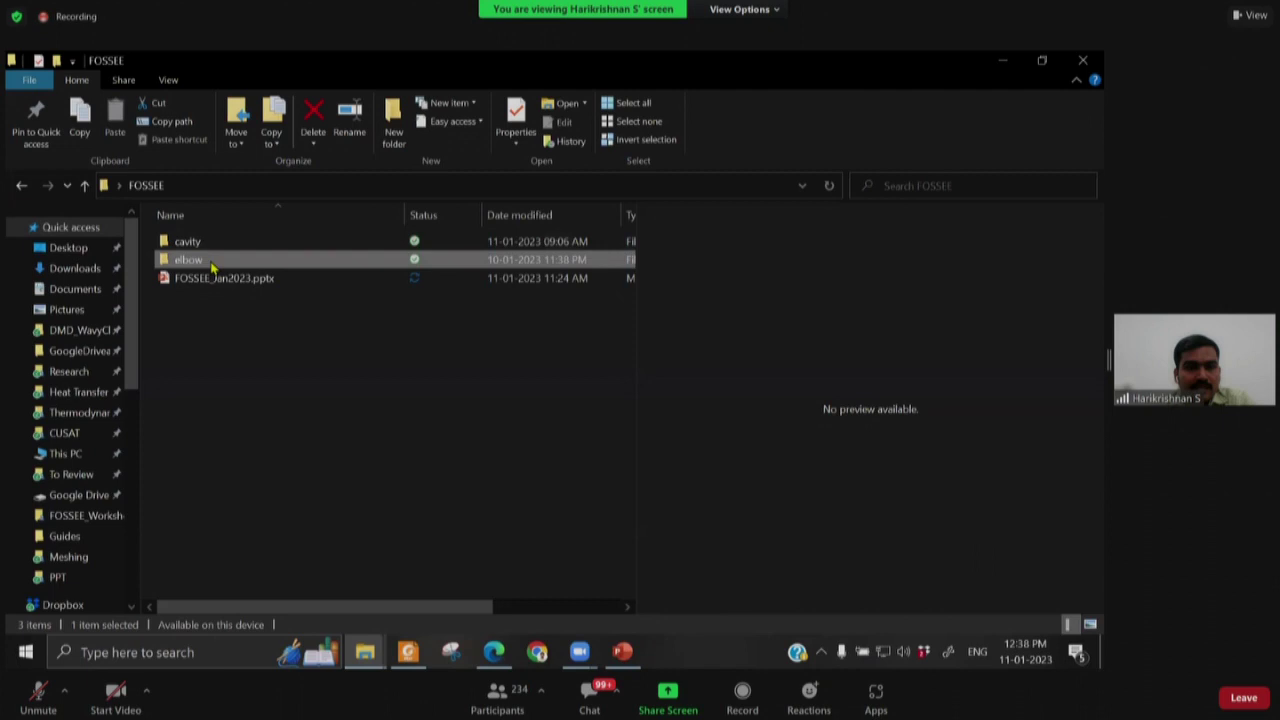
mouse_move(212, 266)
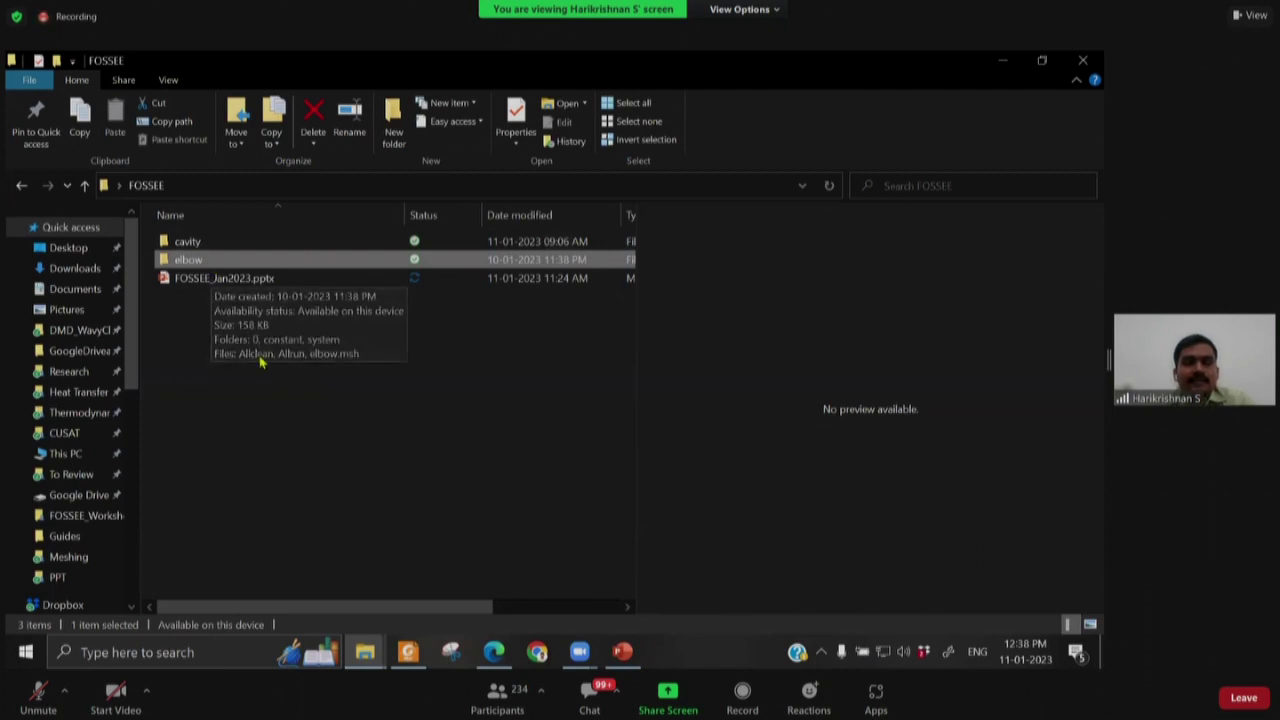
click(238, 245)
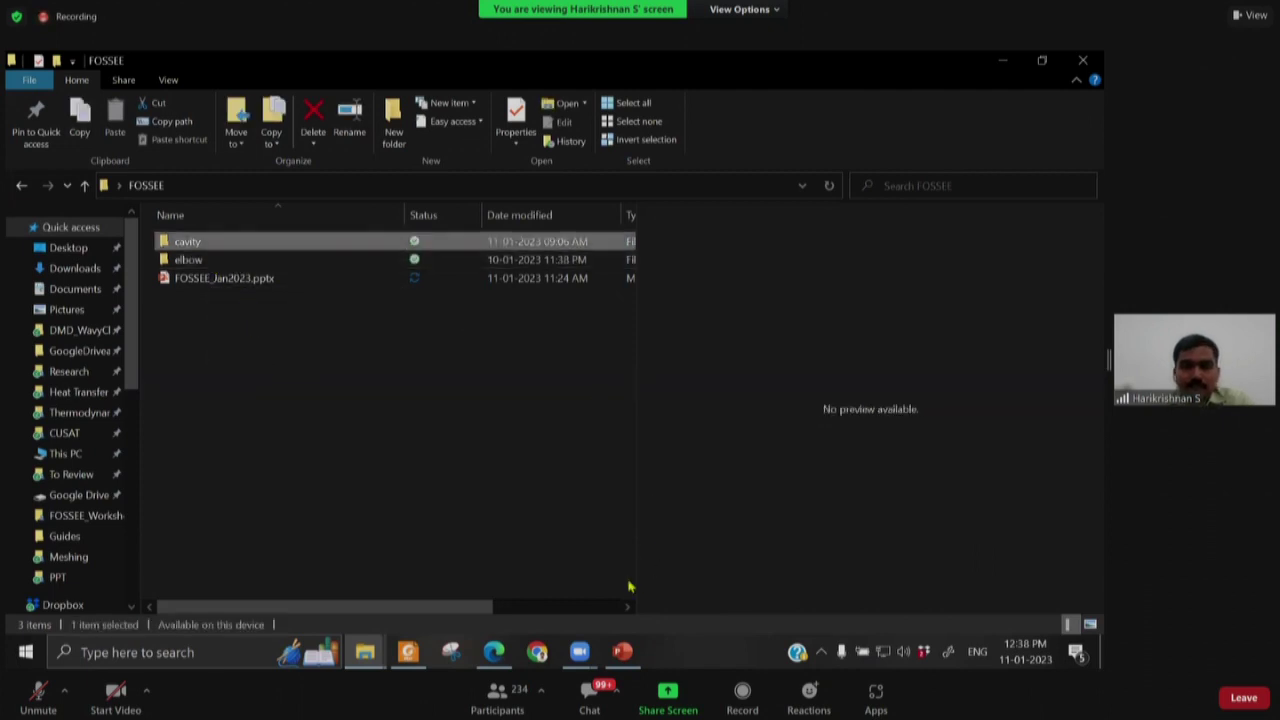
right_click(198, 244)
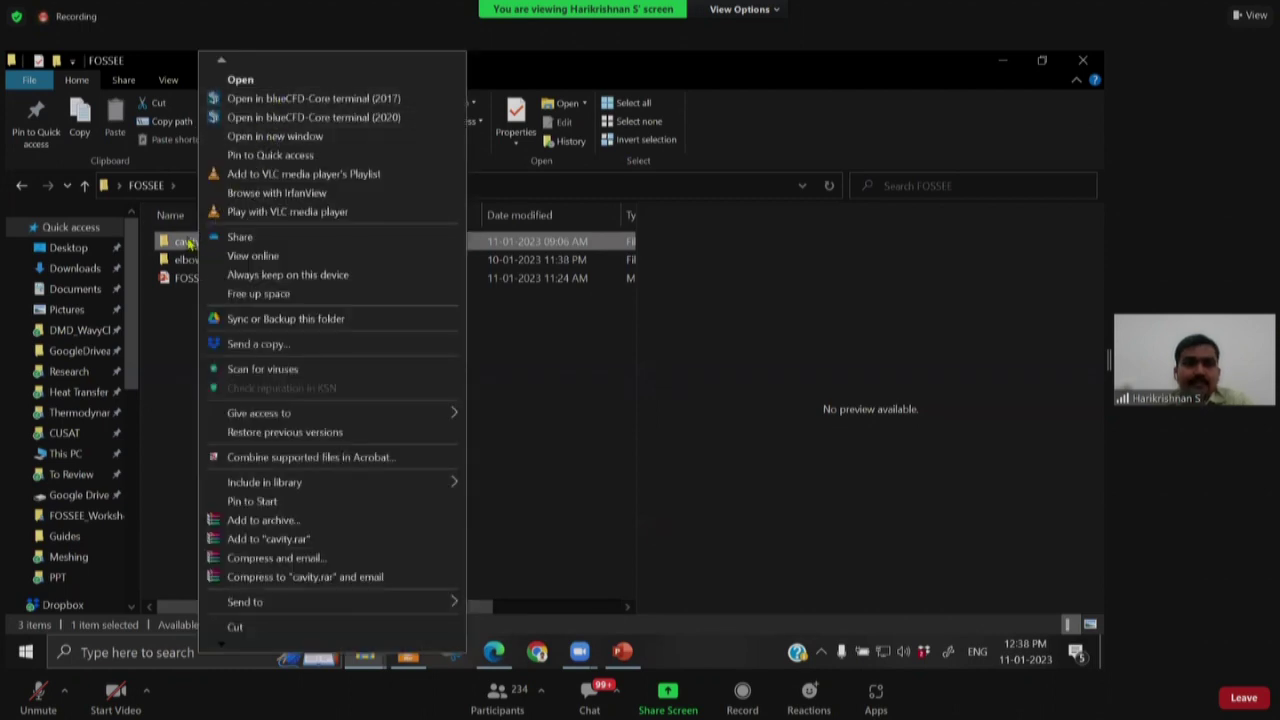
click(250, 98)
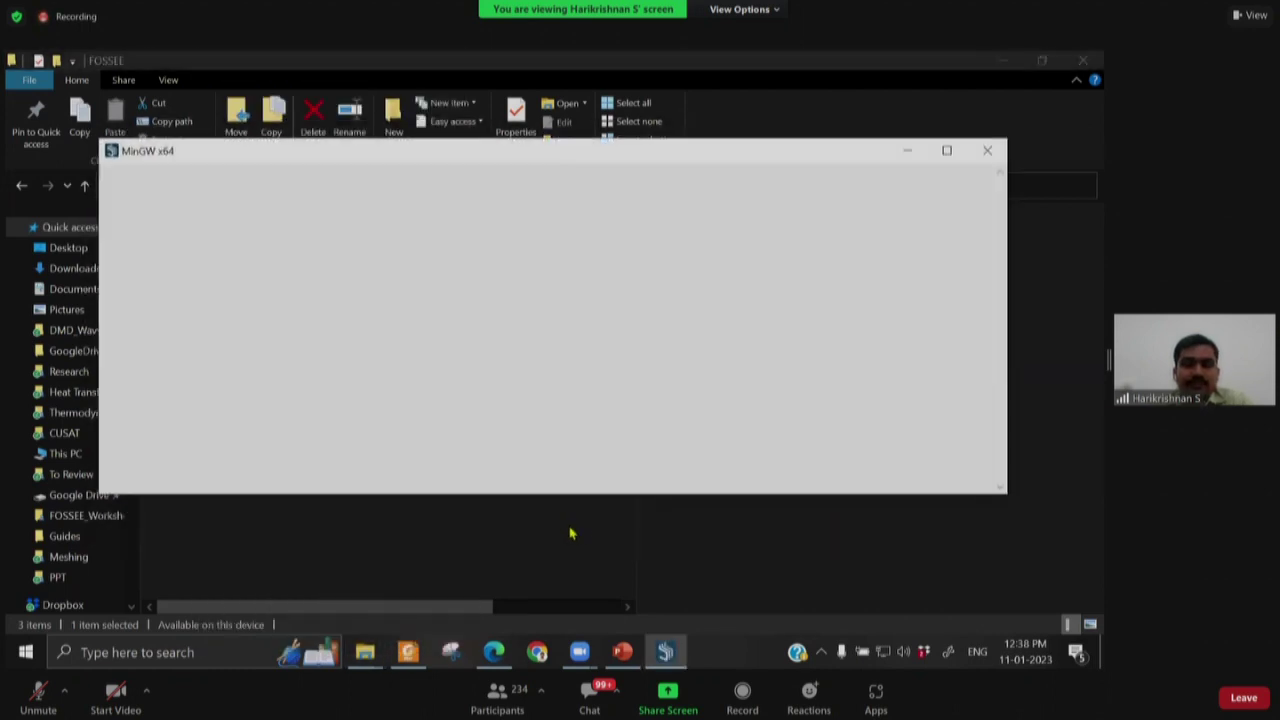
click(946, 150)
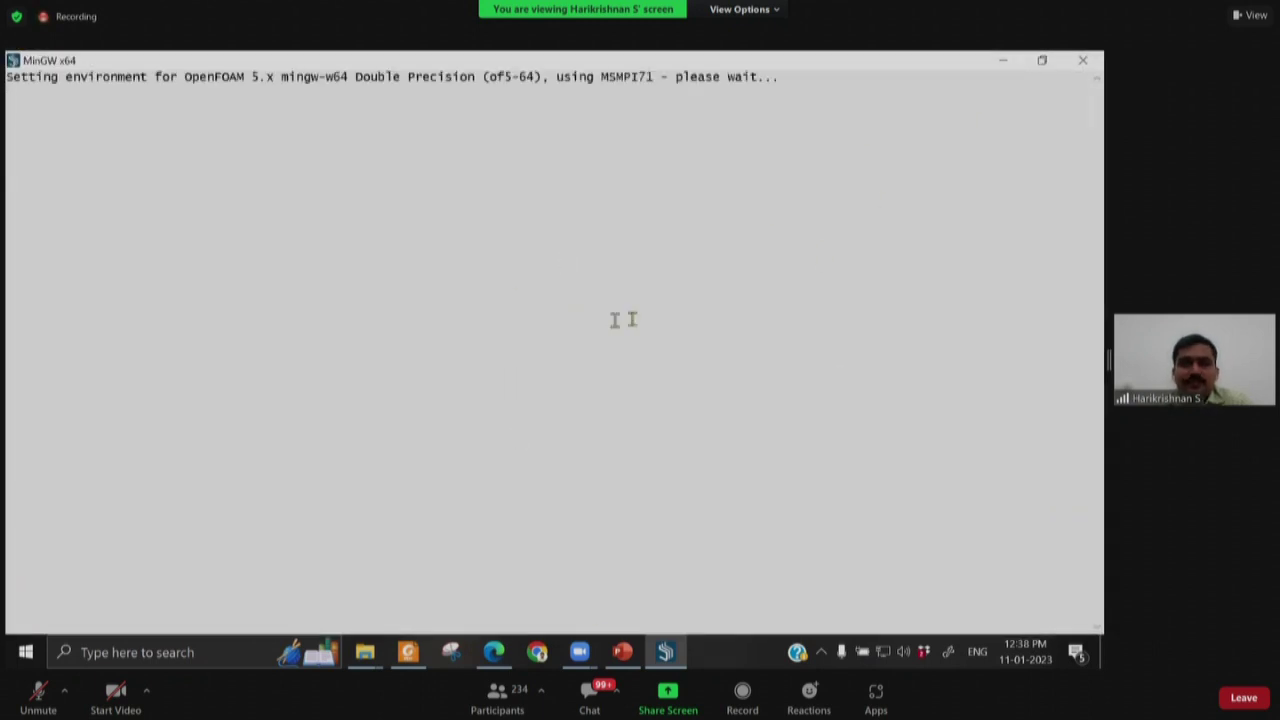
click(1042, 62)
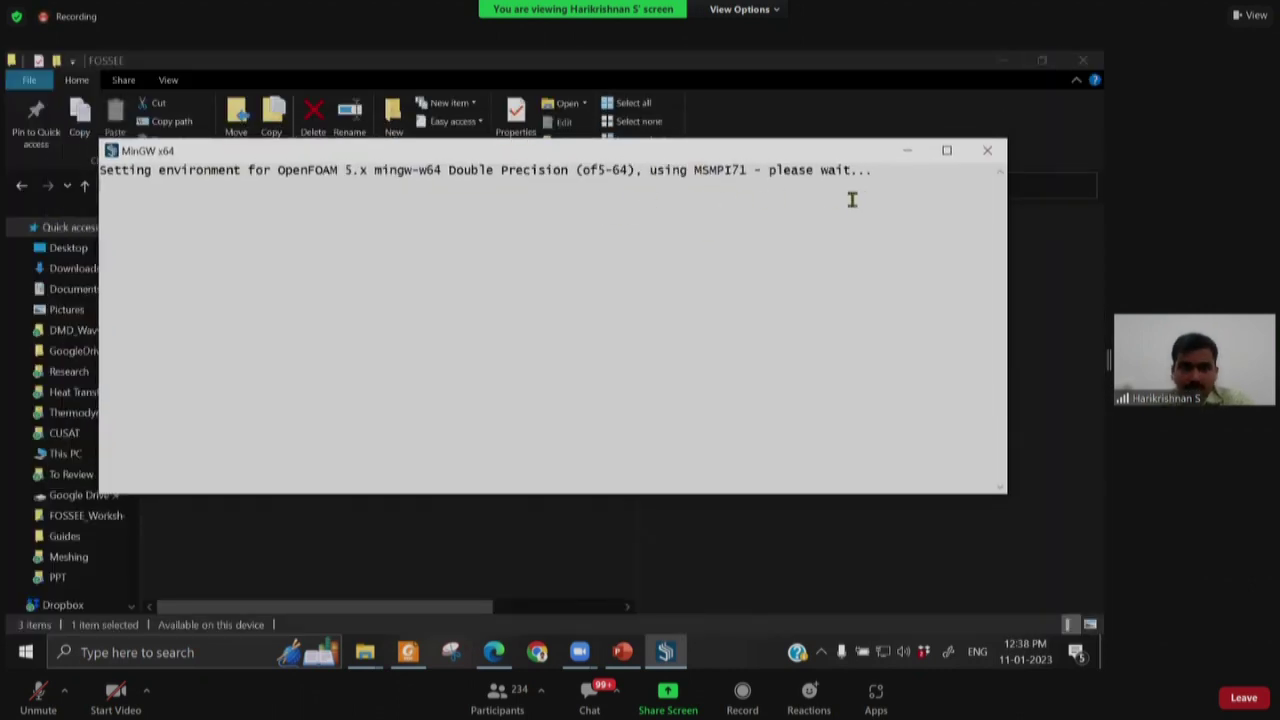
Step: Examine the contents of the cavity case's 0, constant and system folders in File Explorer
click(450, 552)
double_click(248, 253)
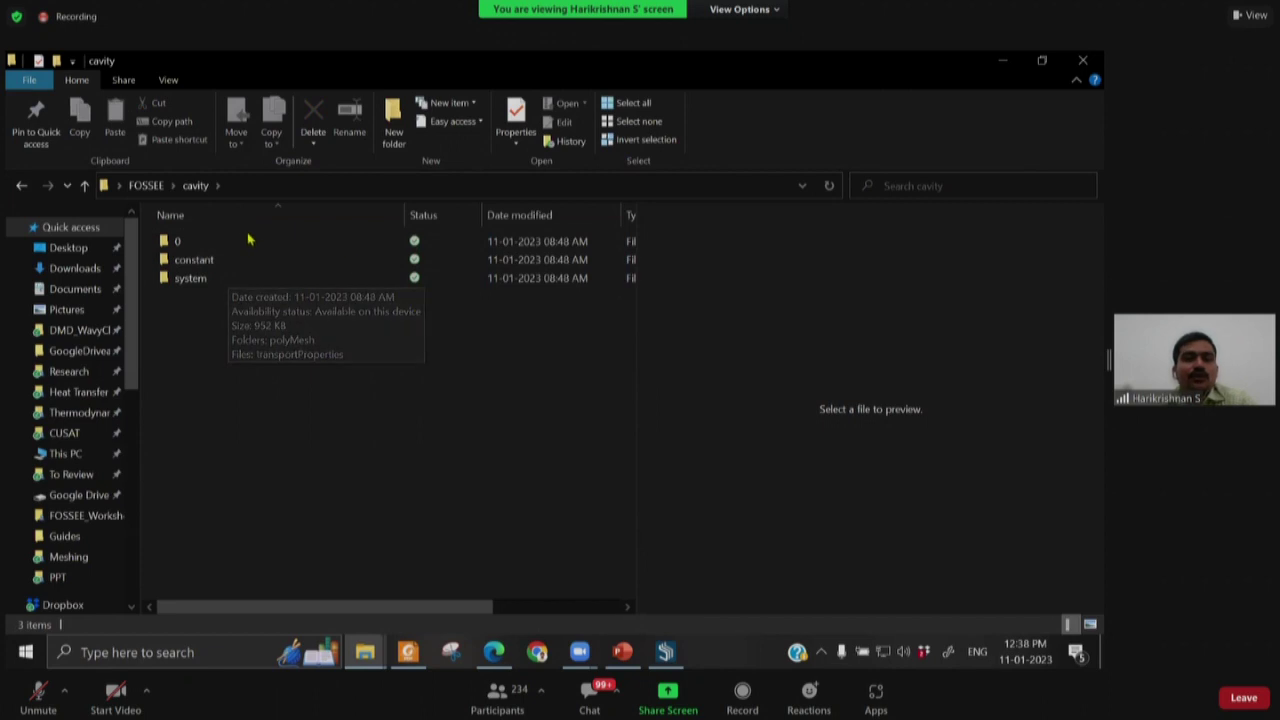
click(185, 244)
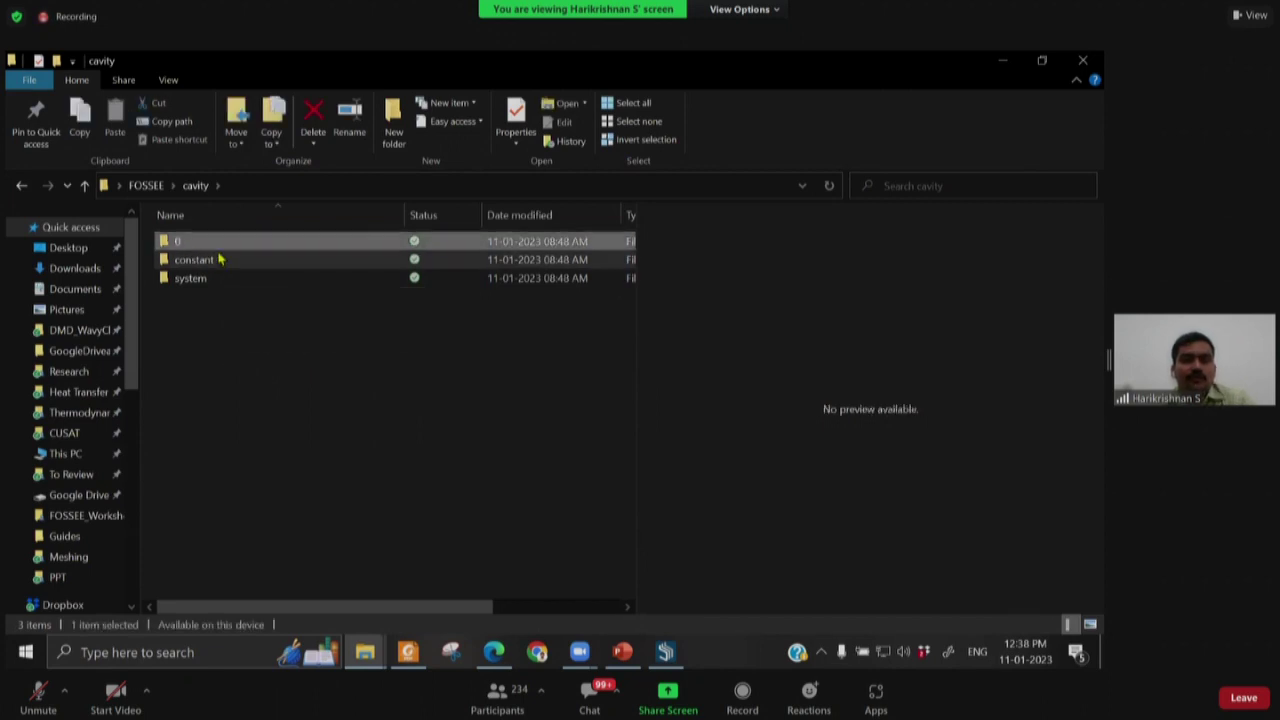
double_click(220, 244)
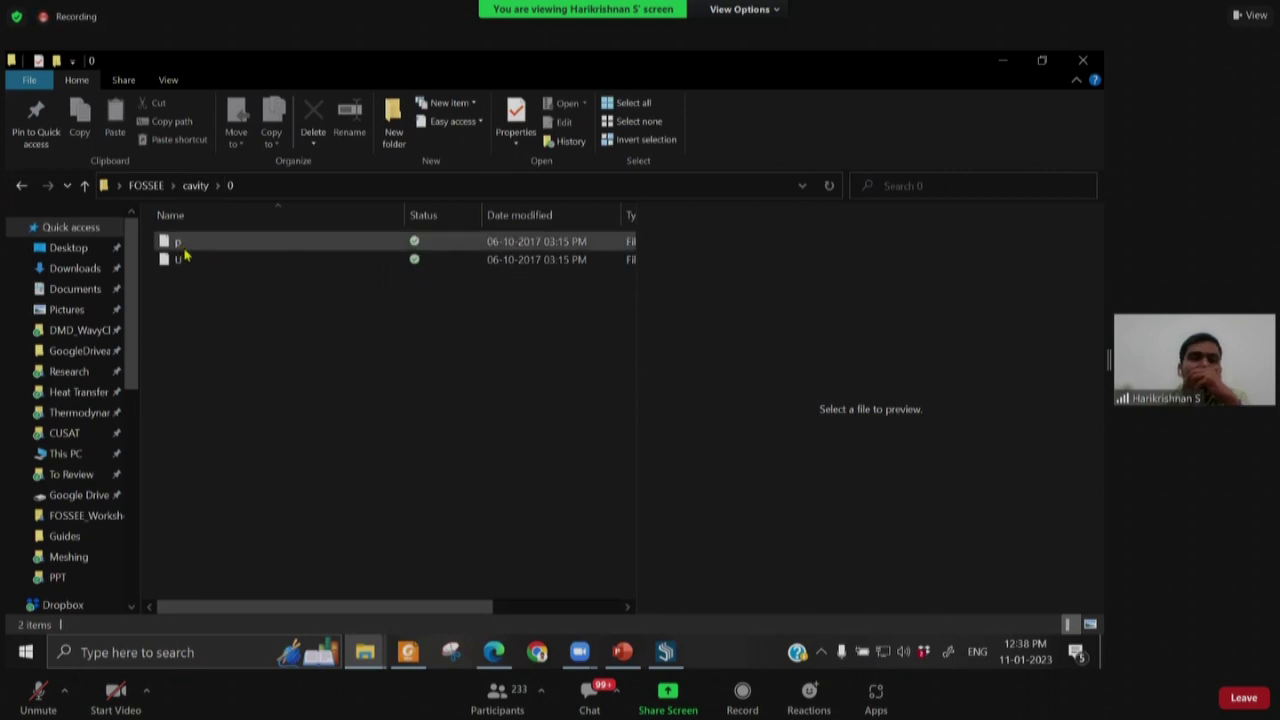
click(195, 185)
click(185, 260)
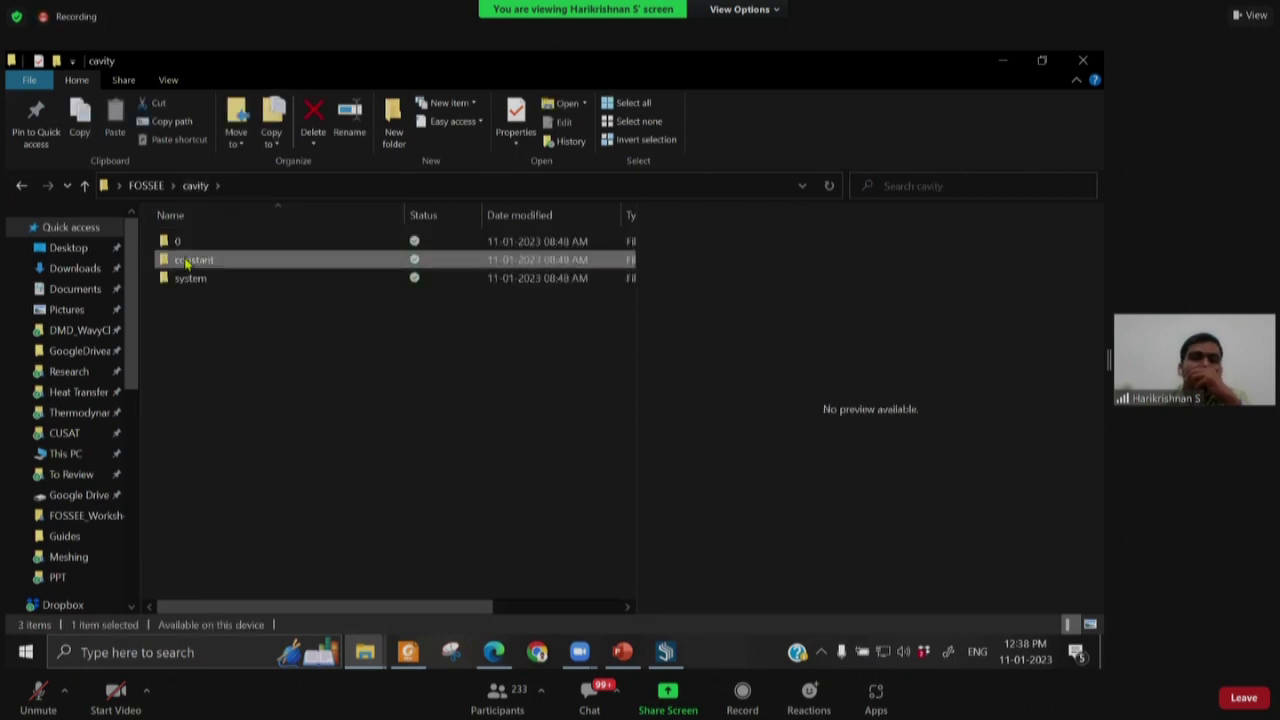
double_click(186, 261)
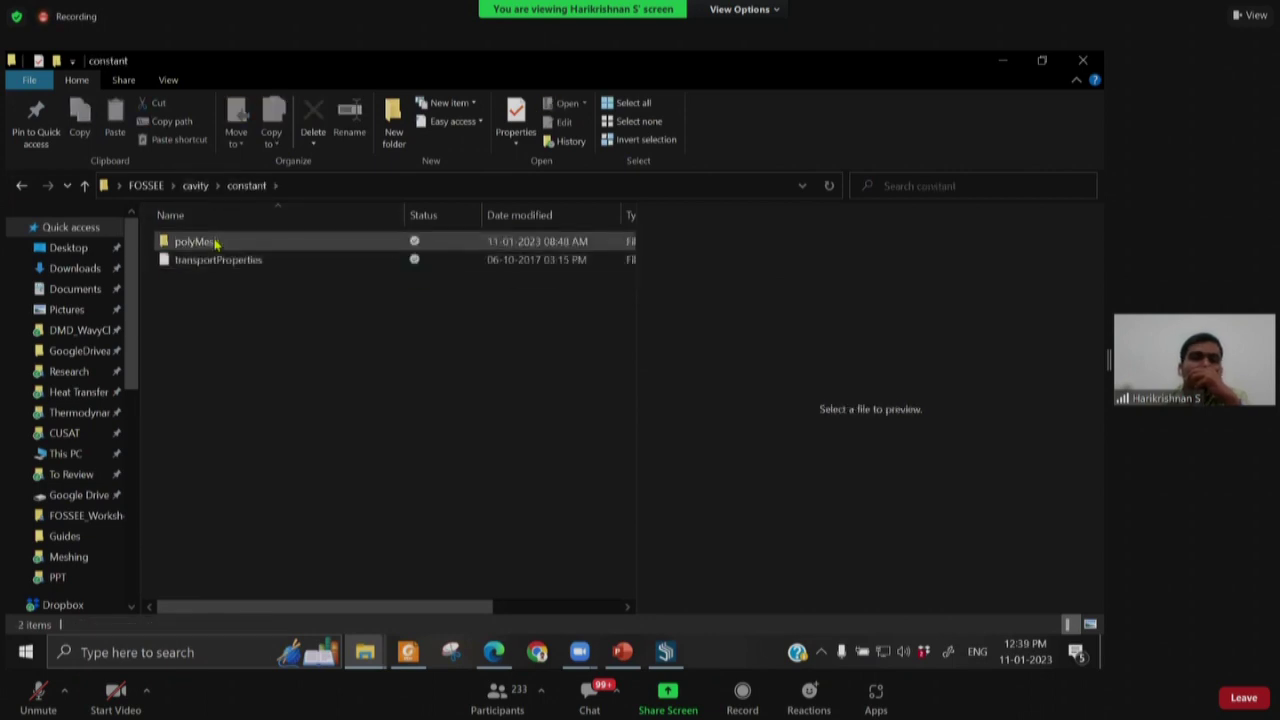
click(197, 186)
double_click(208, 279)
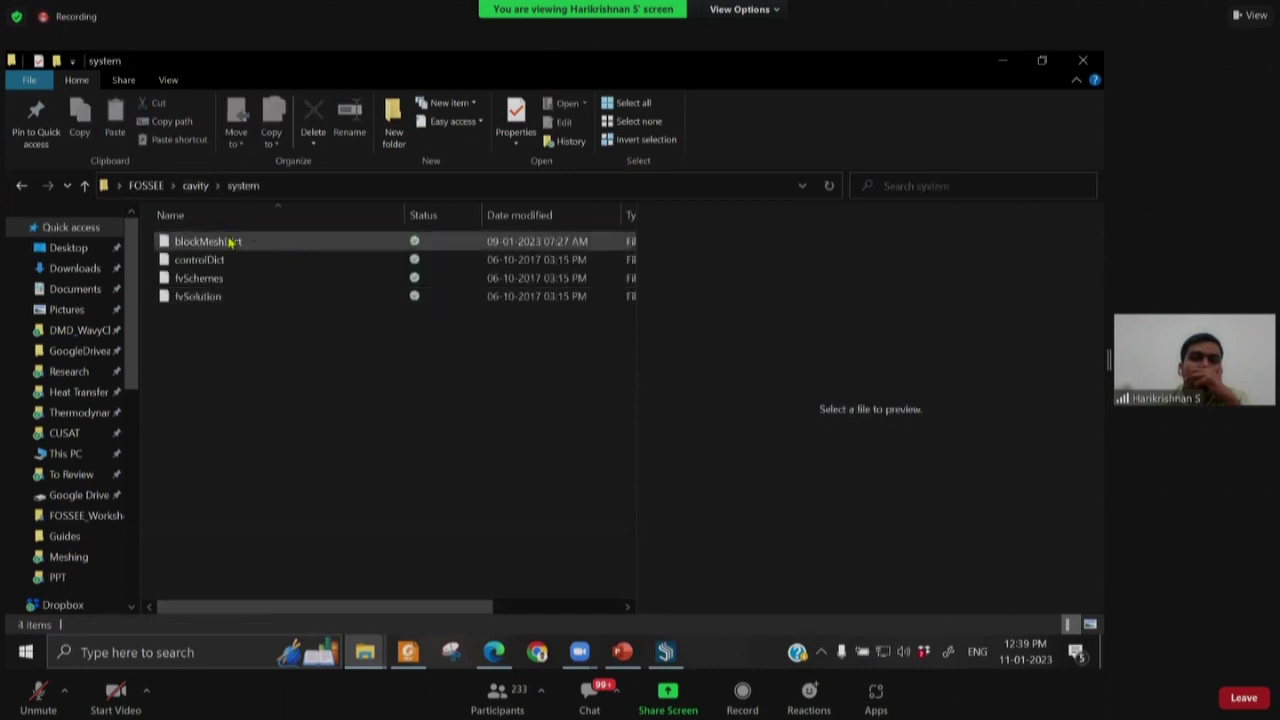
click(196, 186)
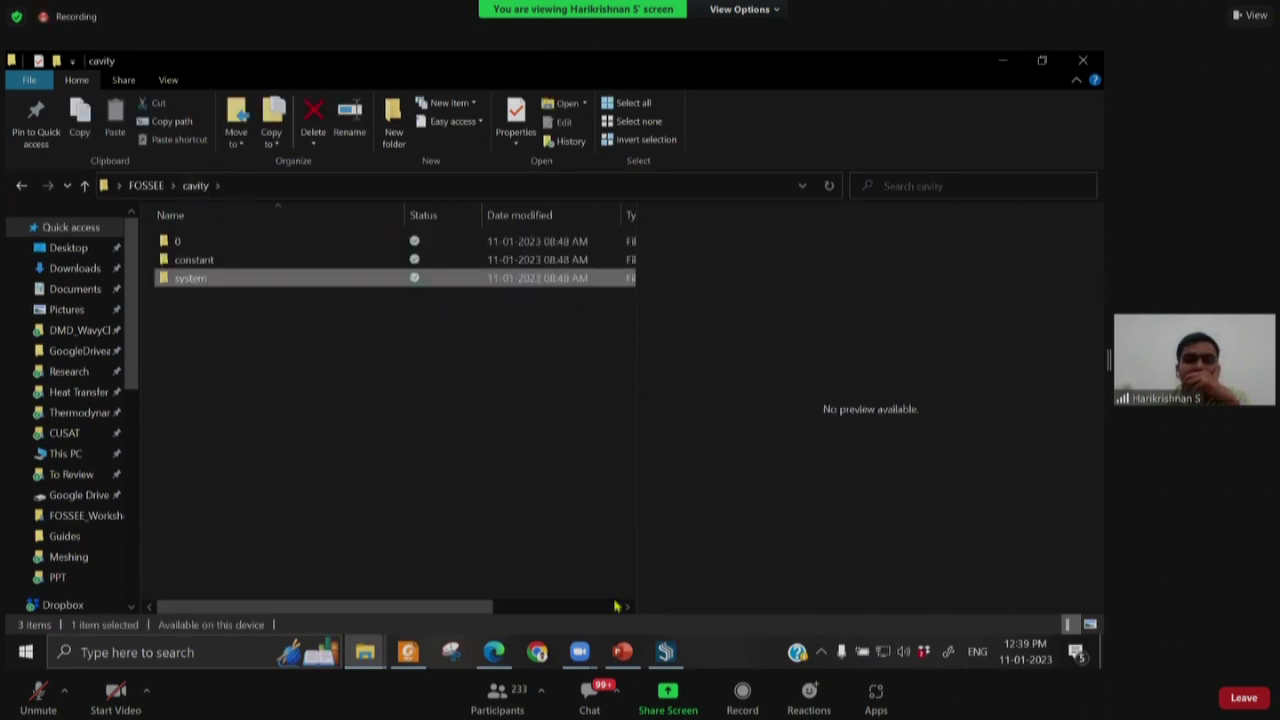
Step: Switch back to the cavity terminal and search the case files recursively with grep -r nu
click(665, 652)
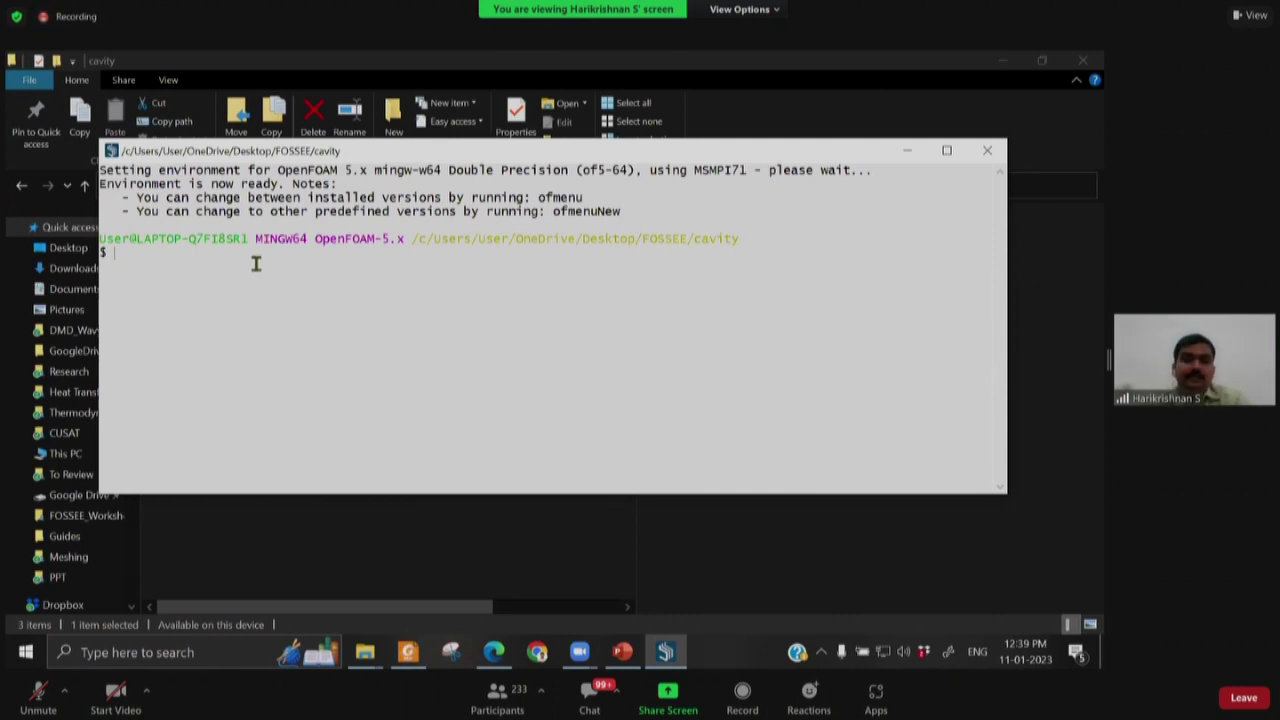
click(945, 153)
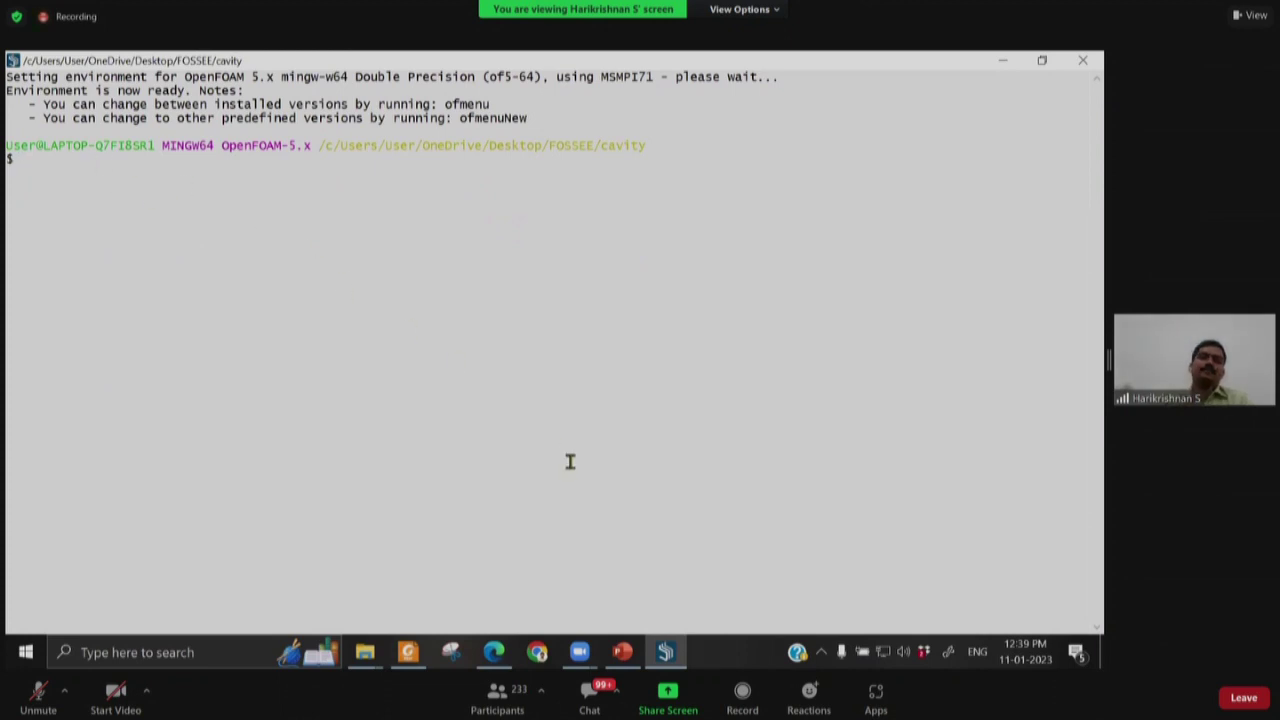
text(grep -r nu)
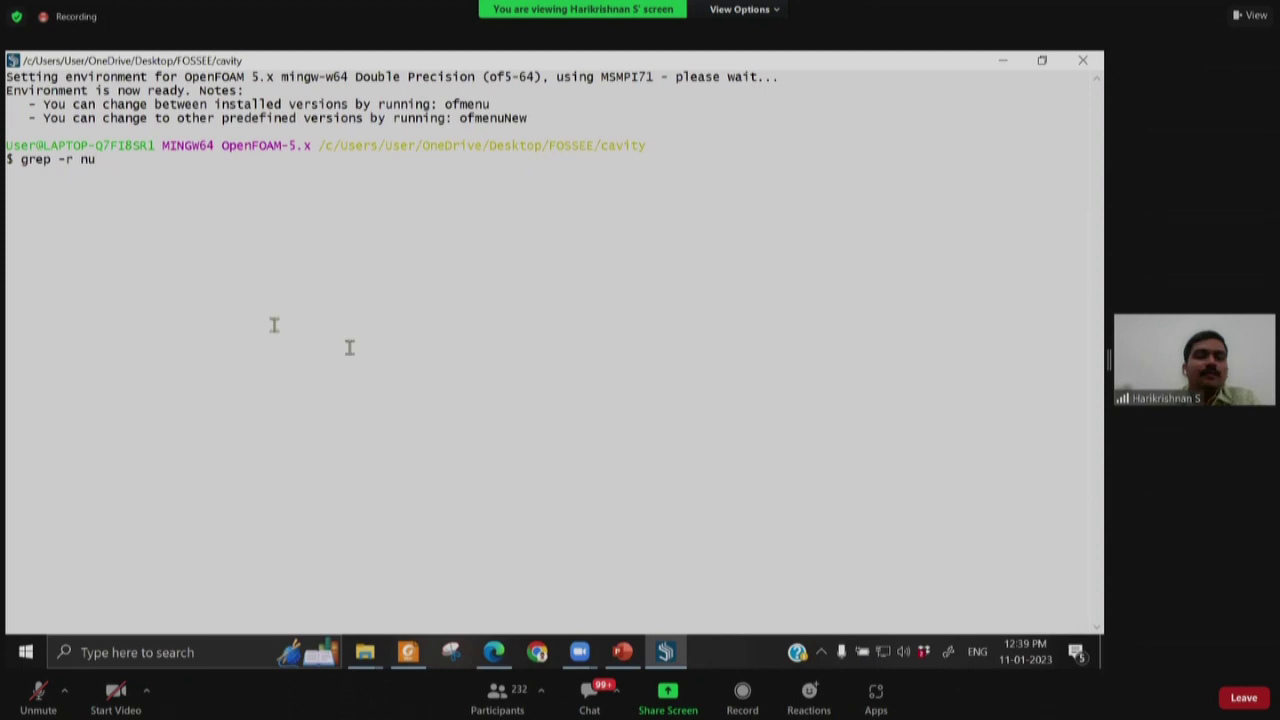
drag(88, 160, 8, 160)
click(70, 162)
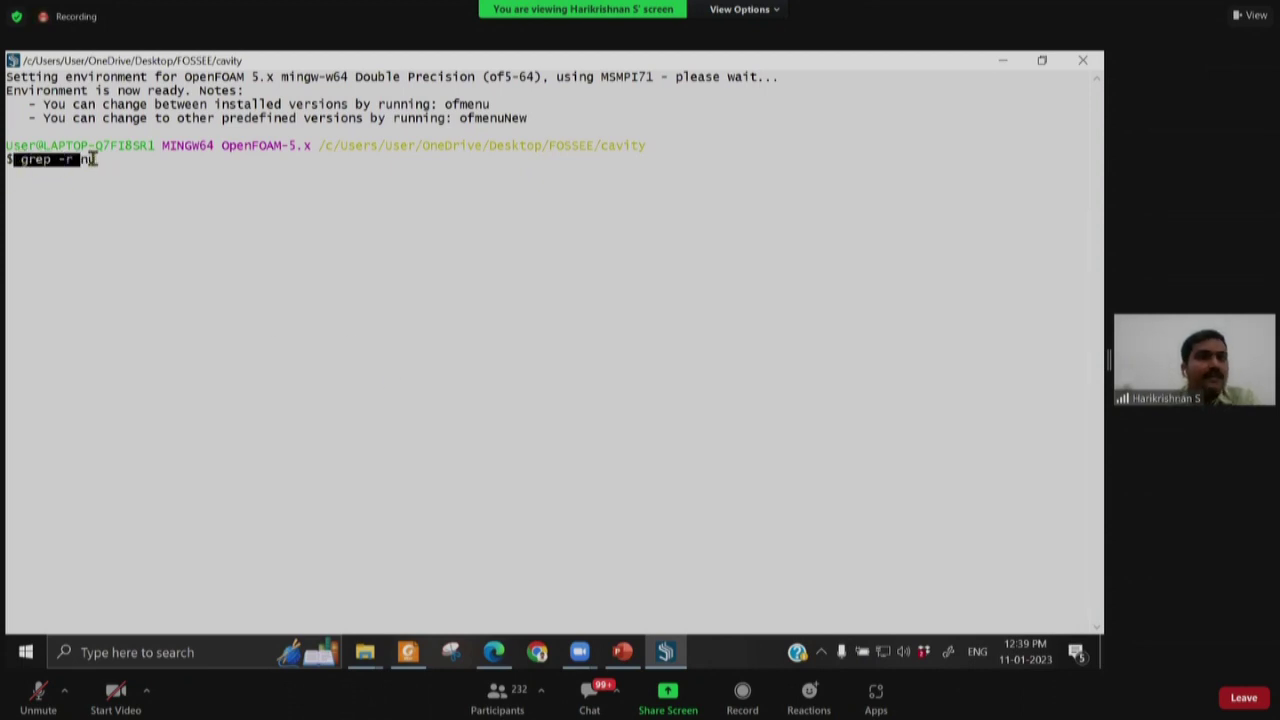
click(83, 160)
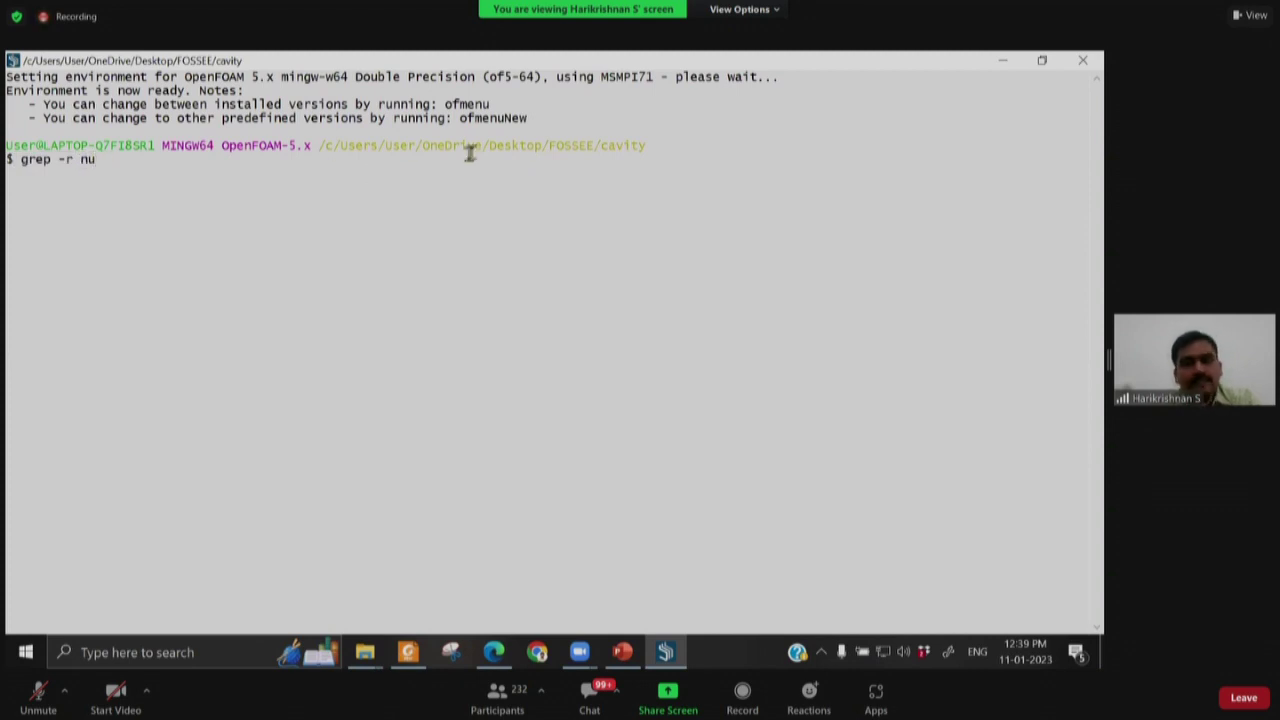
drag(646, 145, 528, 145)
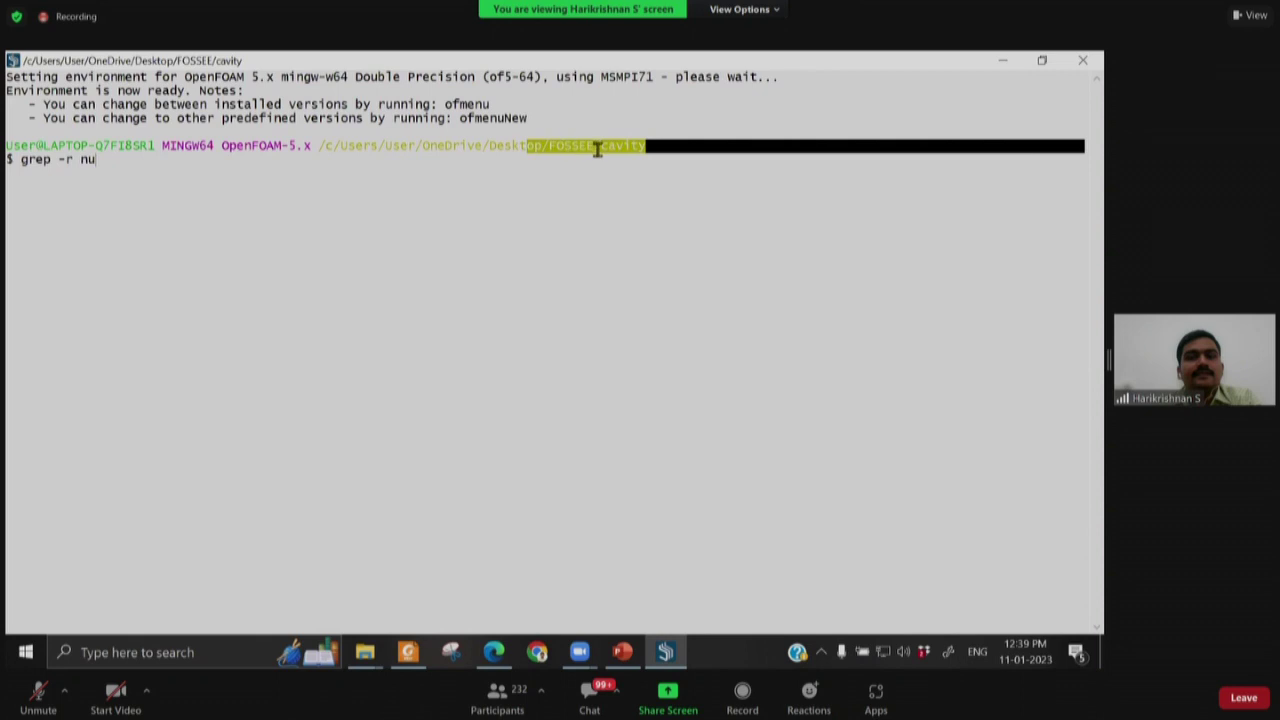
click(640, 145)
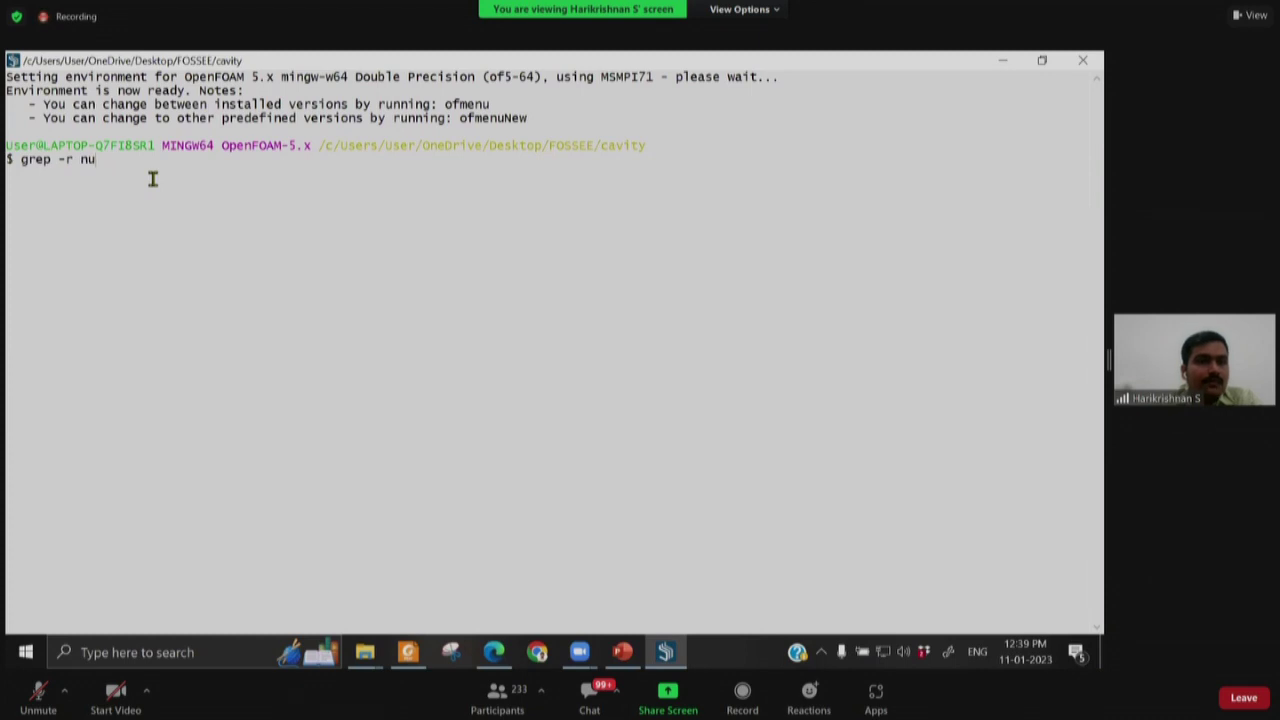
key(Return)
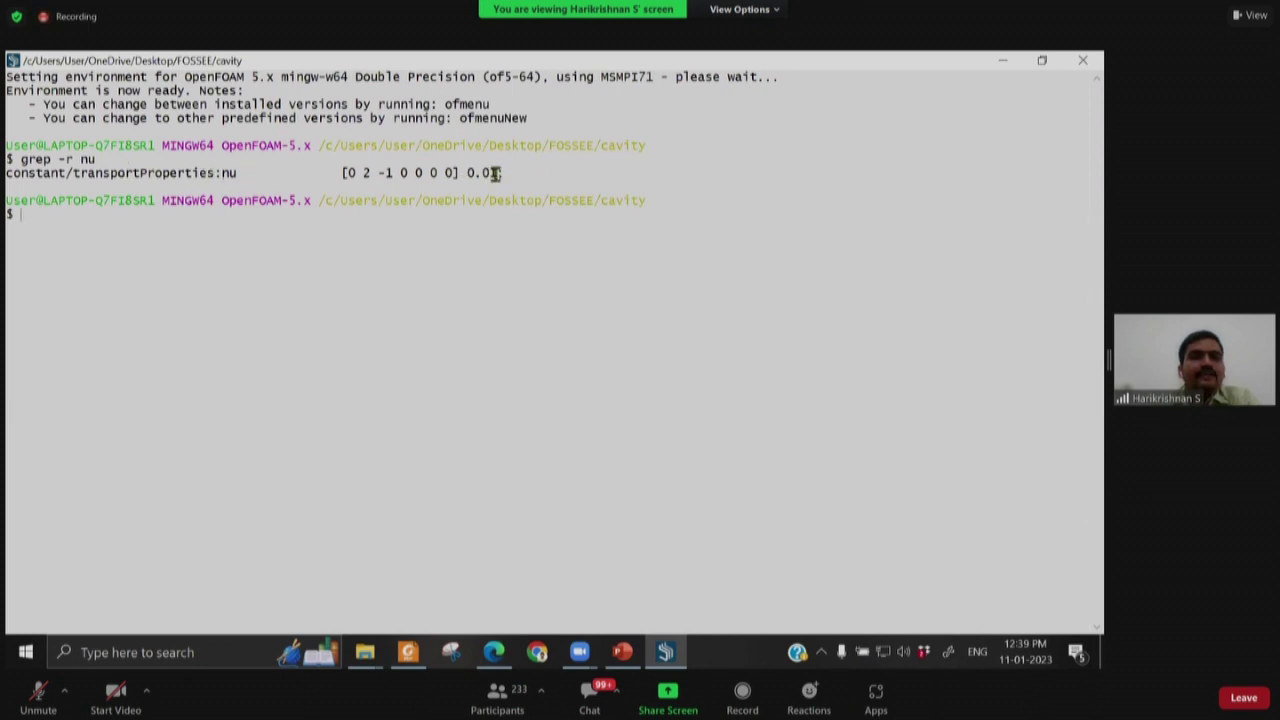
drag(503, 174, 320, 172)
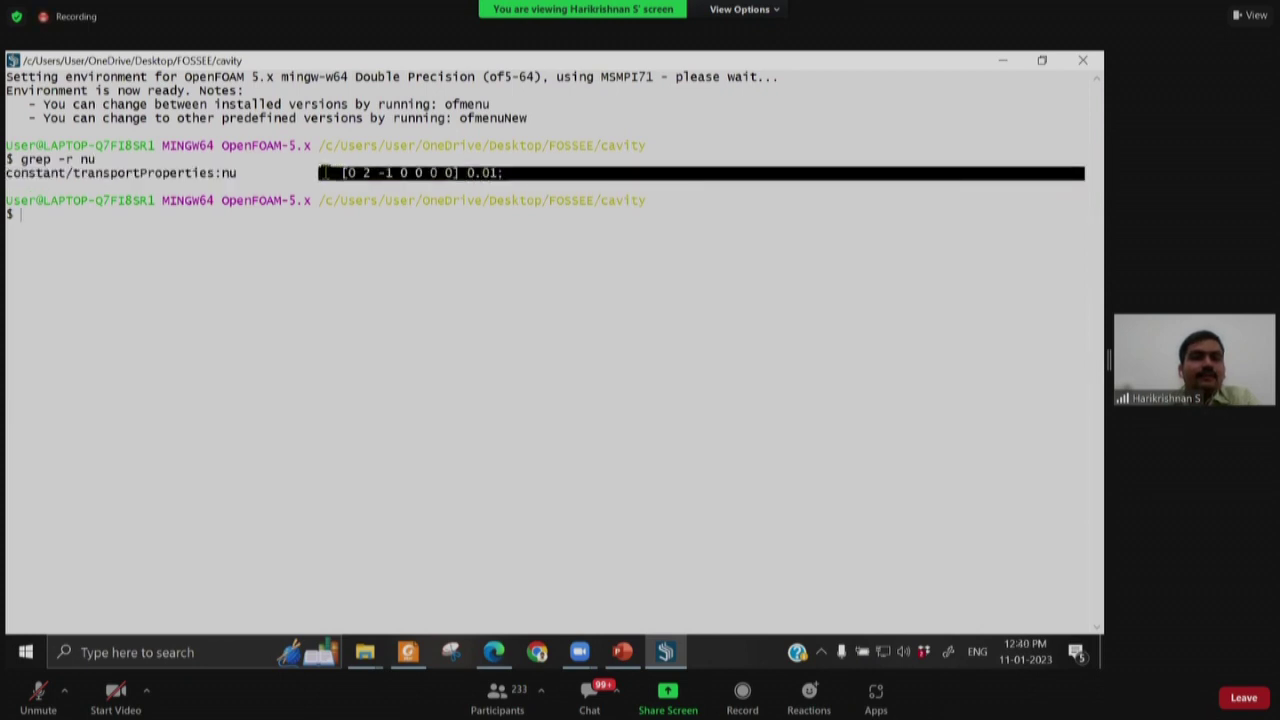
click(388, 176)
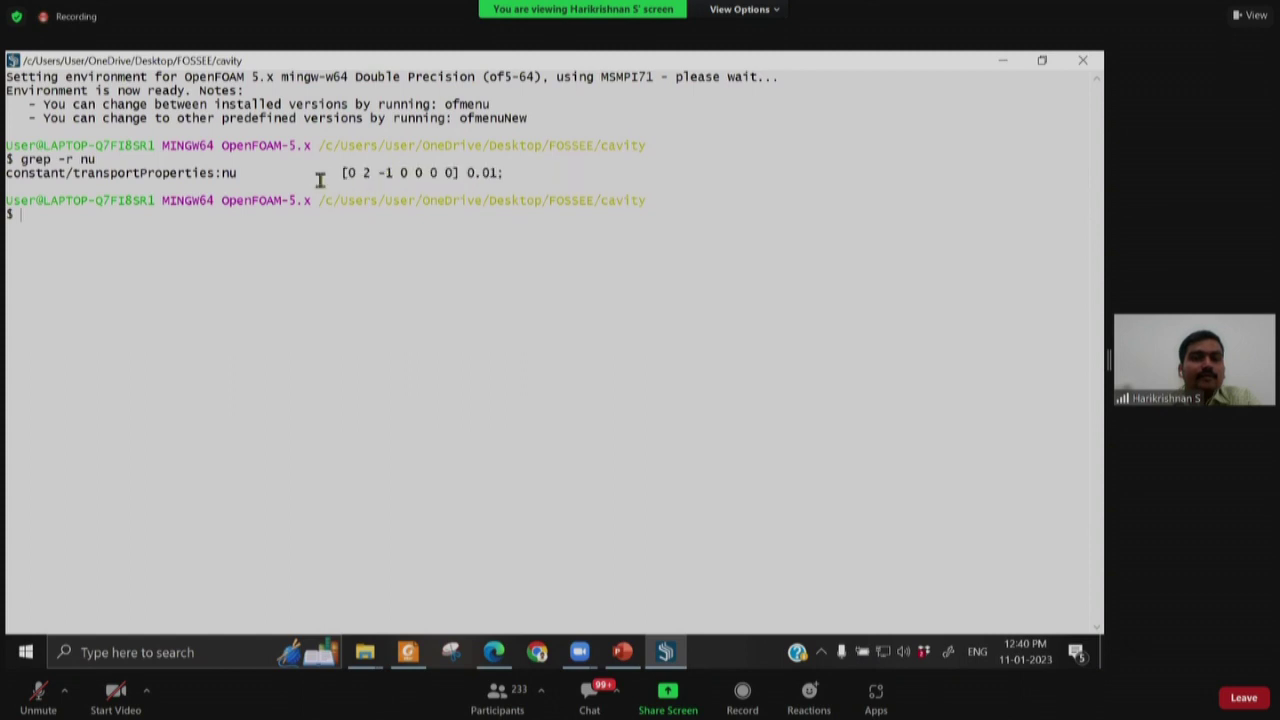
Step: Copy the grep -r nu command from the terminal and send it to everyone in the meeting chat
drag(92, 159, 14, 160)
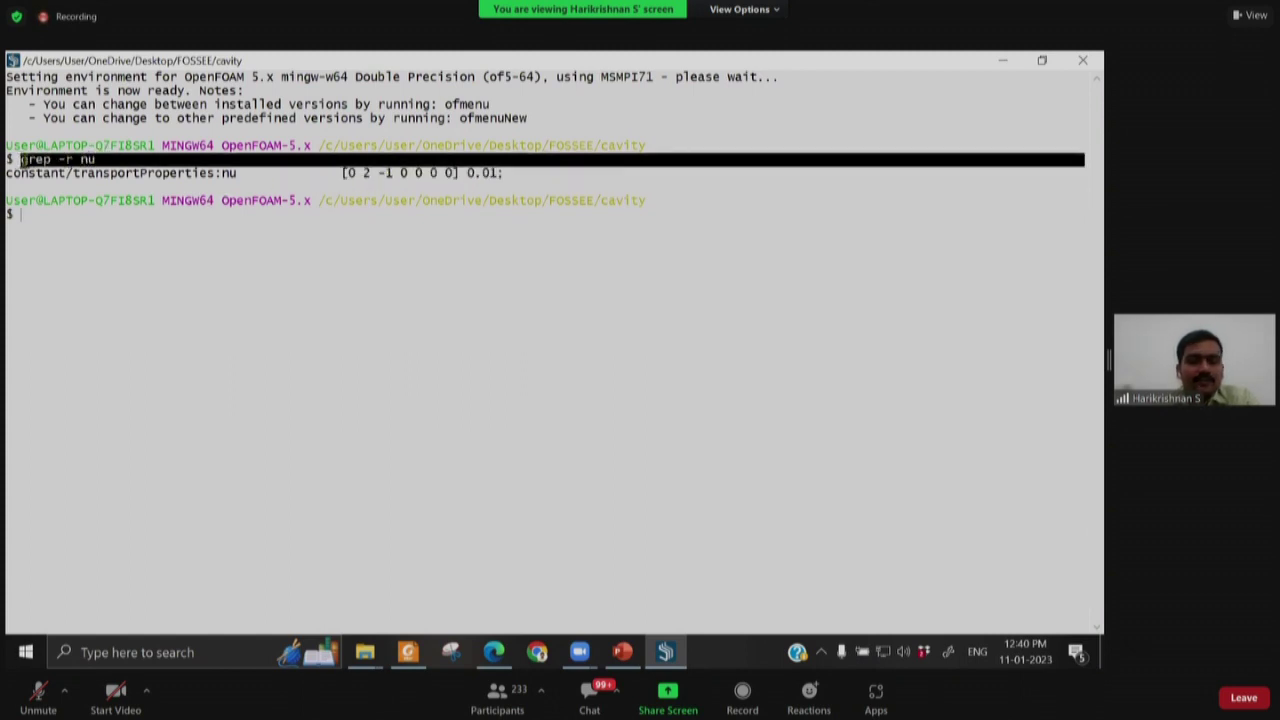
key(ctrl+c)
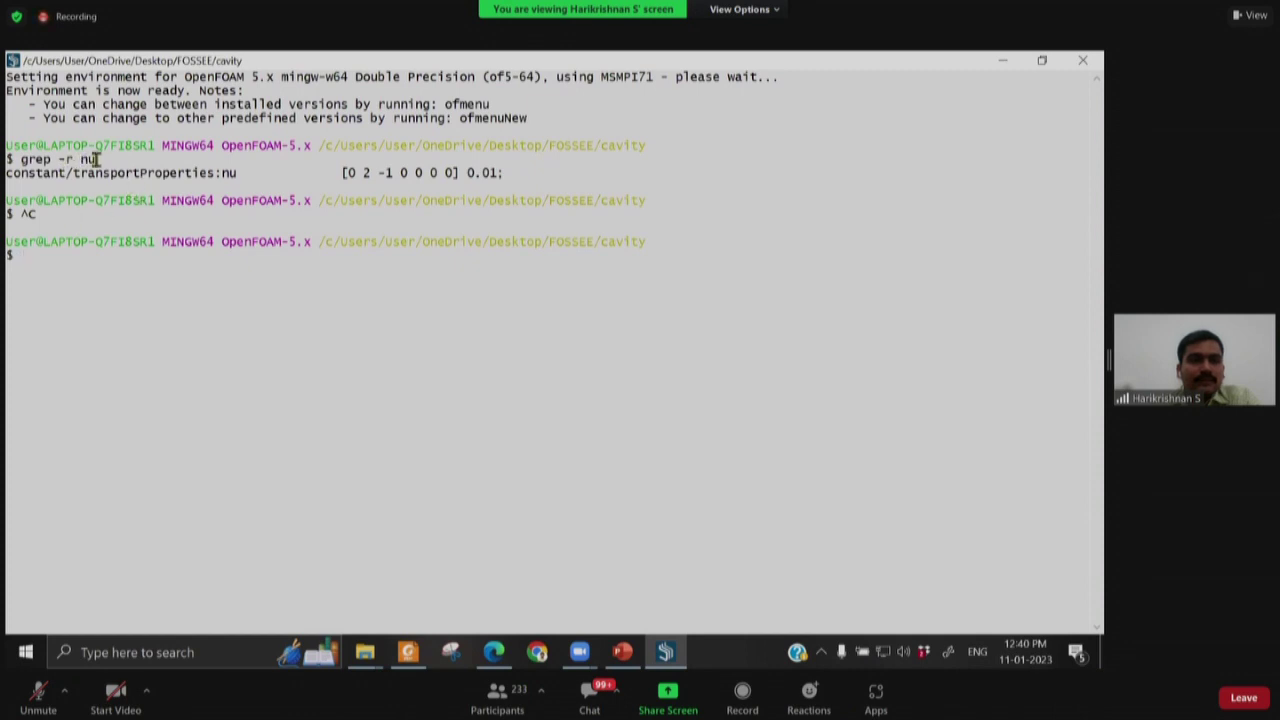
drag(97, 159, 21, 162)
right_click(22, 160)
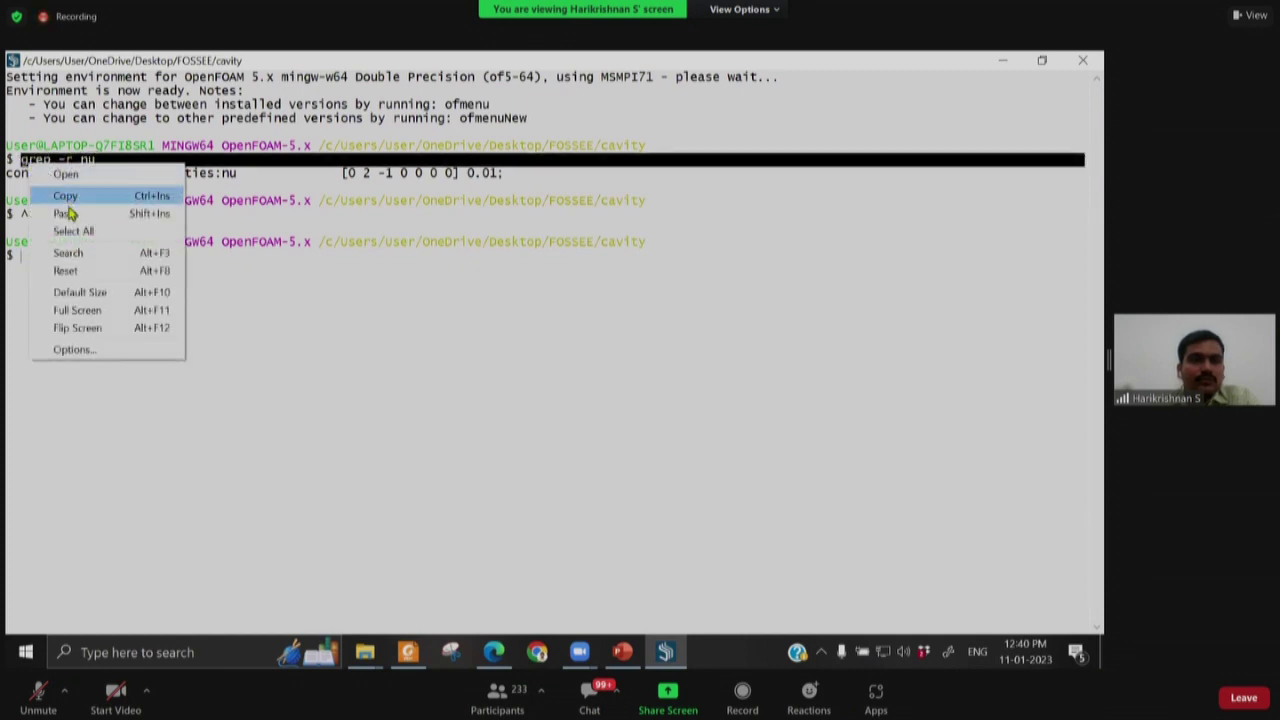
click(70, 196)
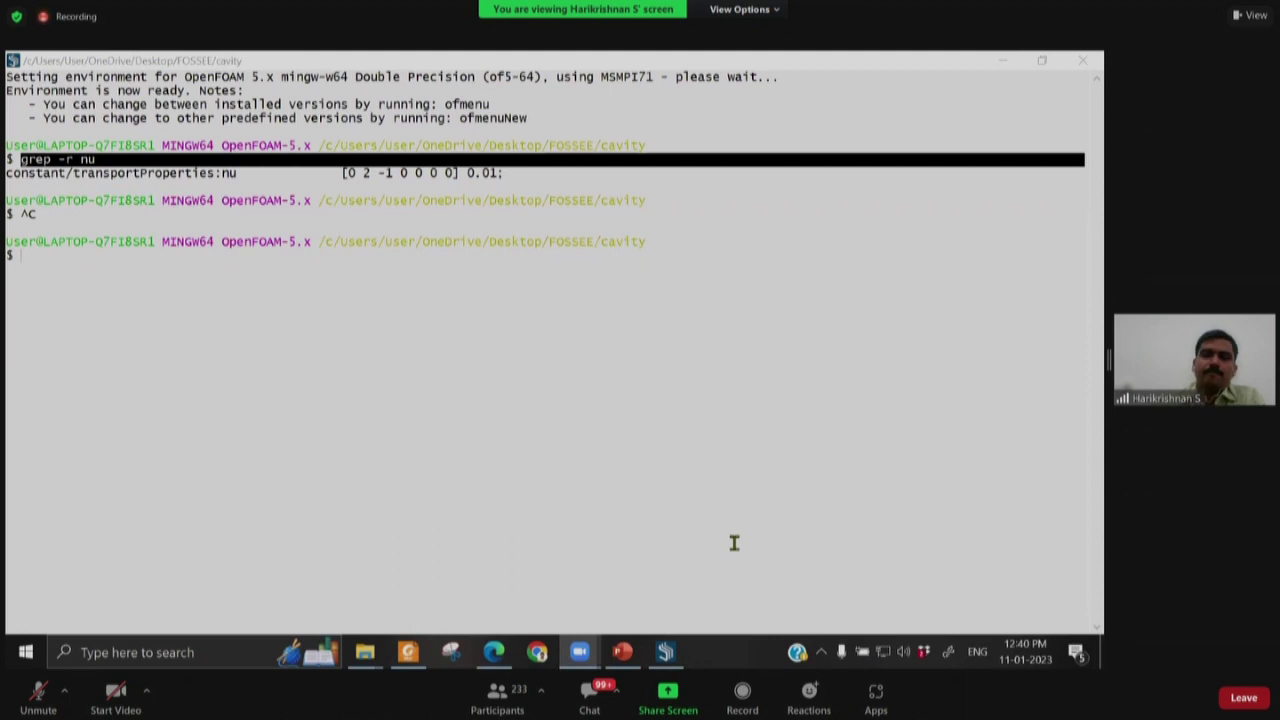
Step: Search the cavity case files recursively with grep -r zeroGradient in the terminal
click(85, 254)
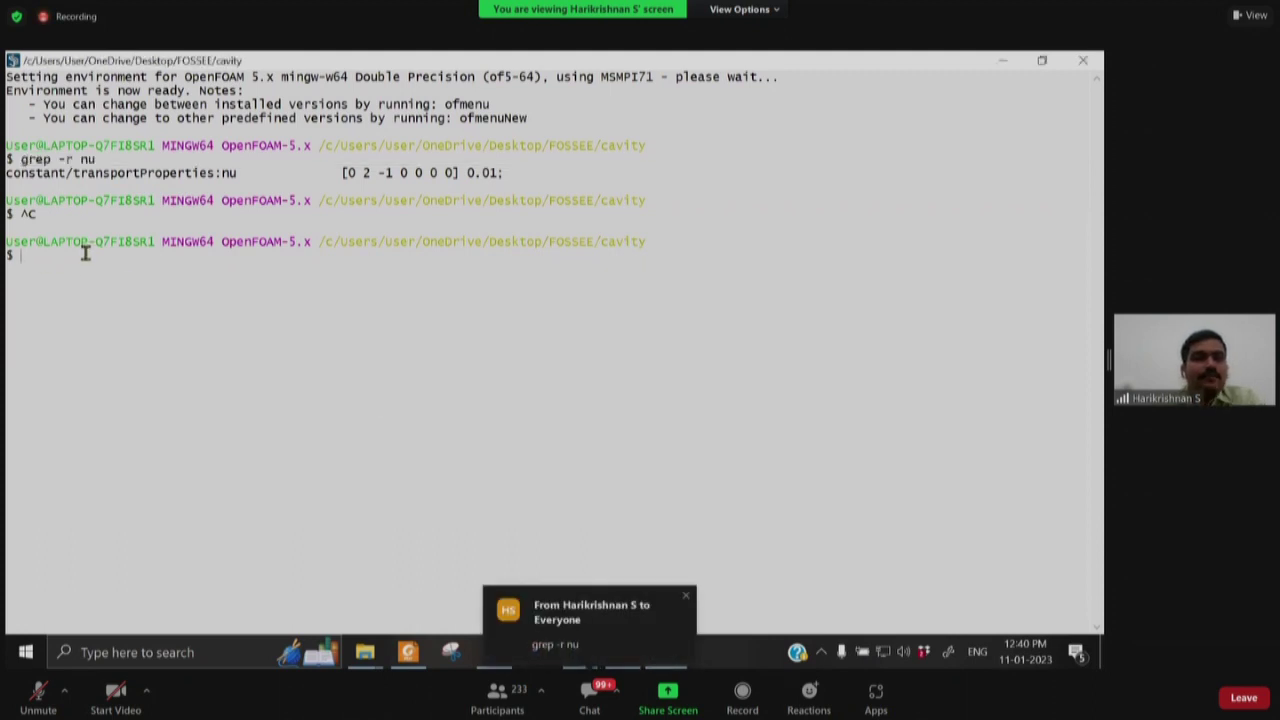
click(70, 256)
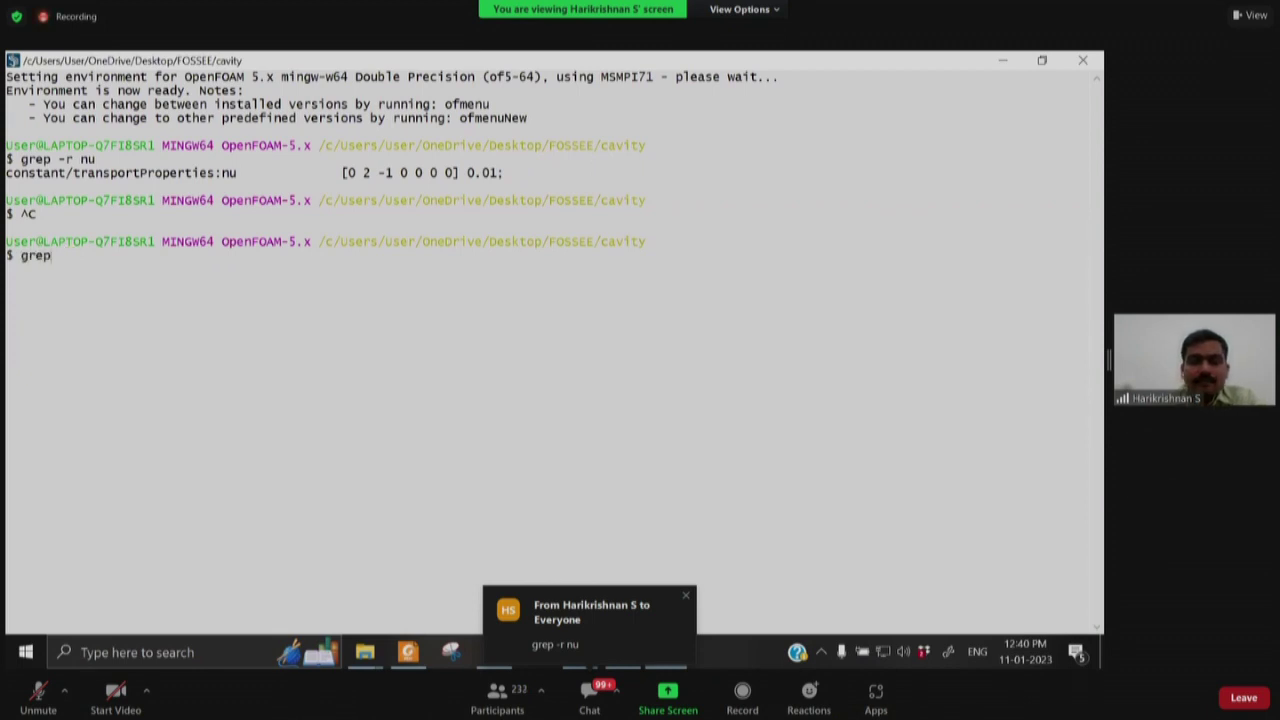
text(grep -r ze)
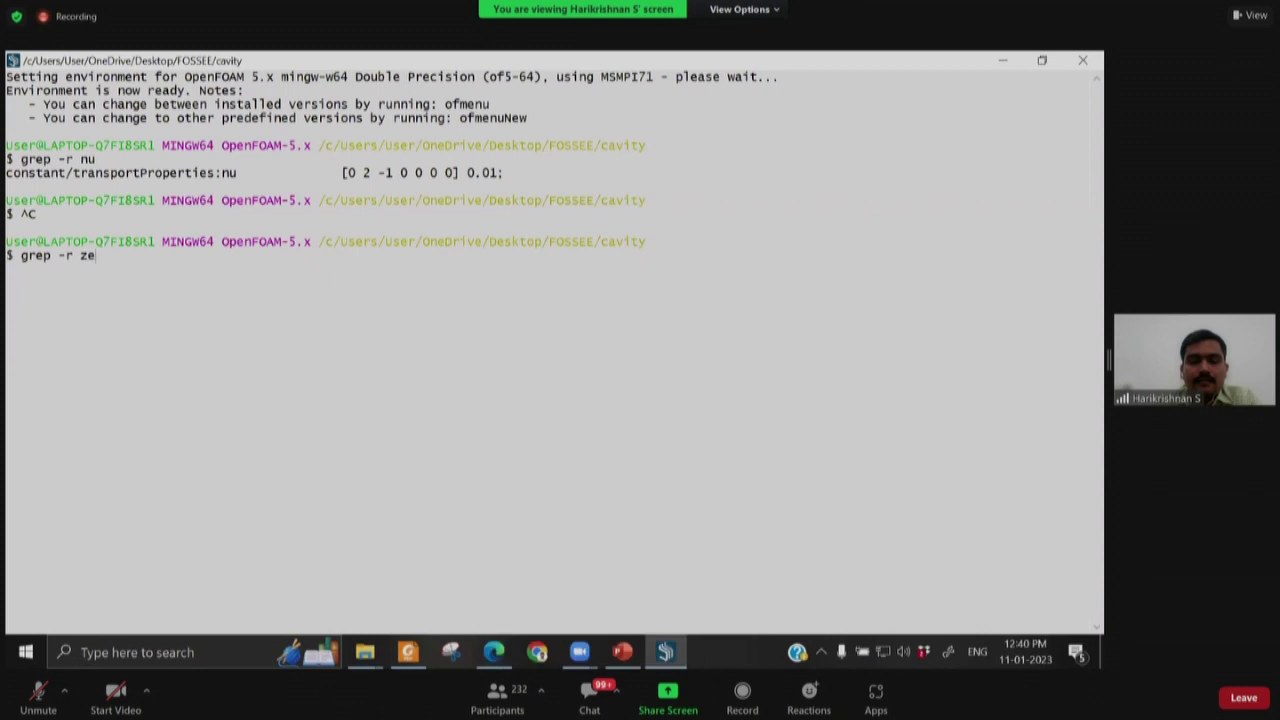
text(roGradient)
key(Return)
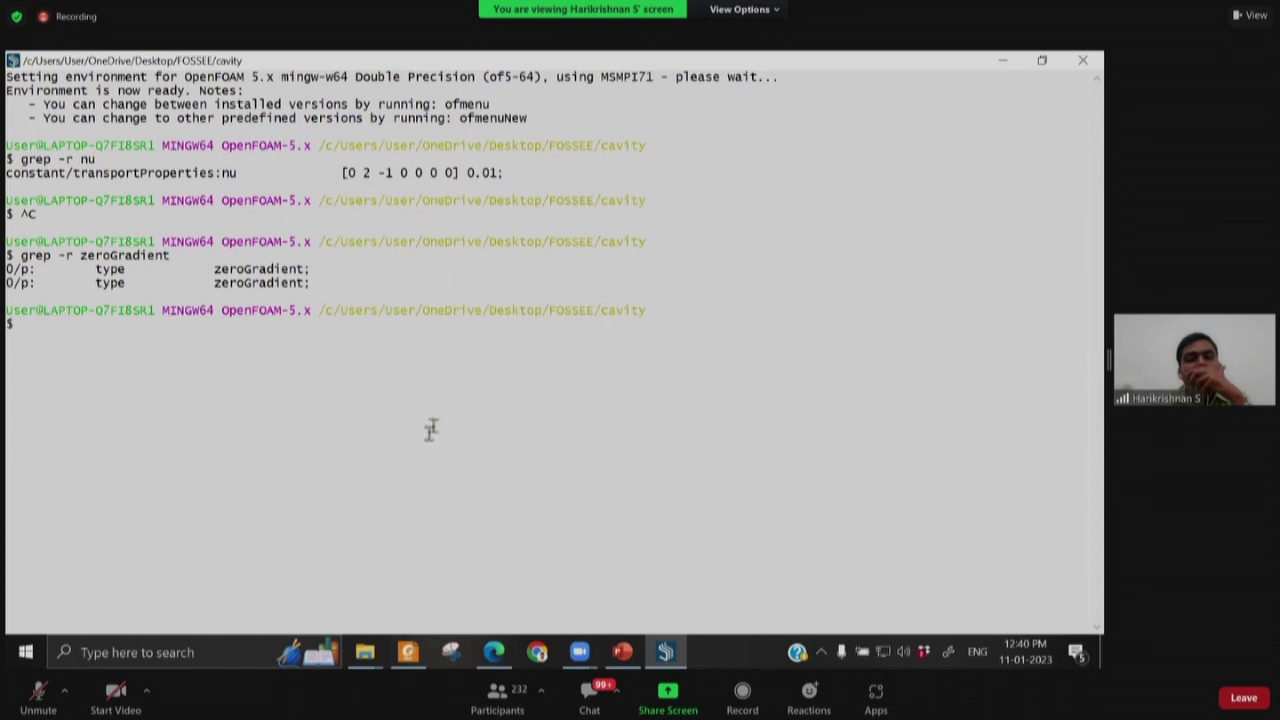
Step: Switch to the OpenFOAM-5.x folder in File Explorer and open its tutorials folder in a blueCFD-Core terminal
click(364, 652)
click(558, 573)
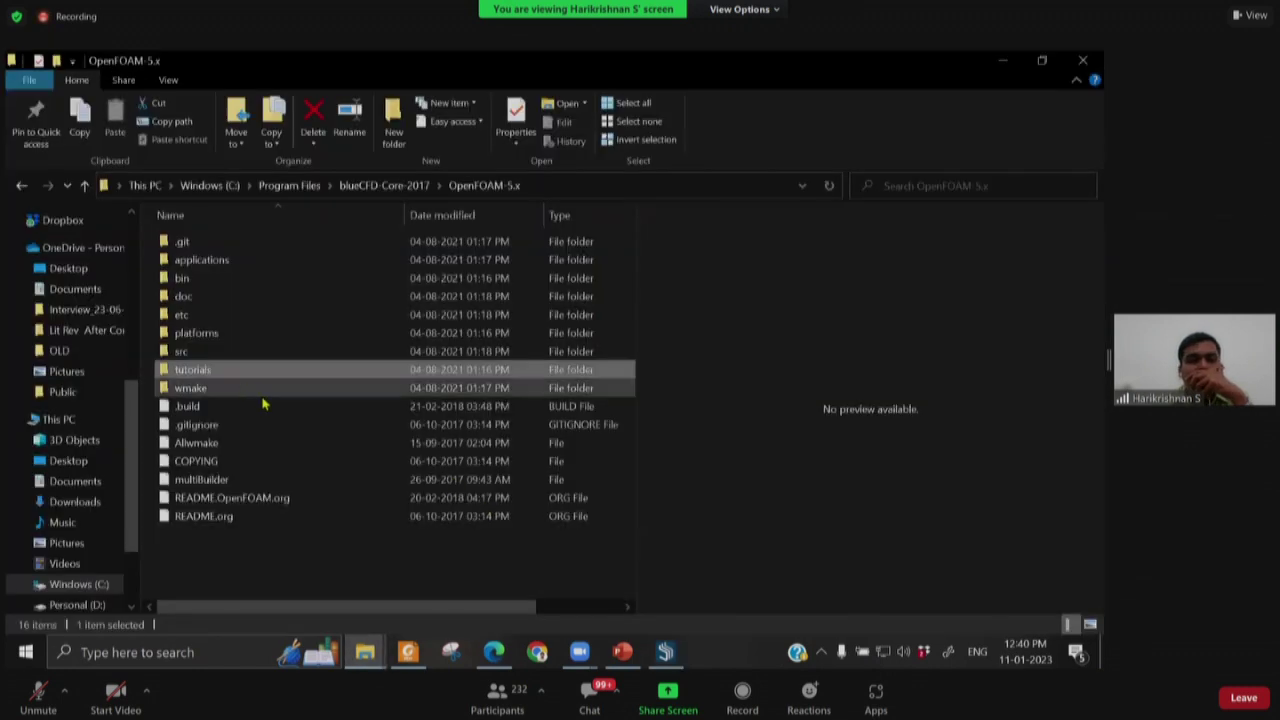
right_click(214, 371)
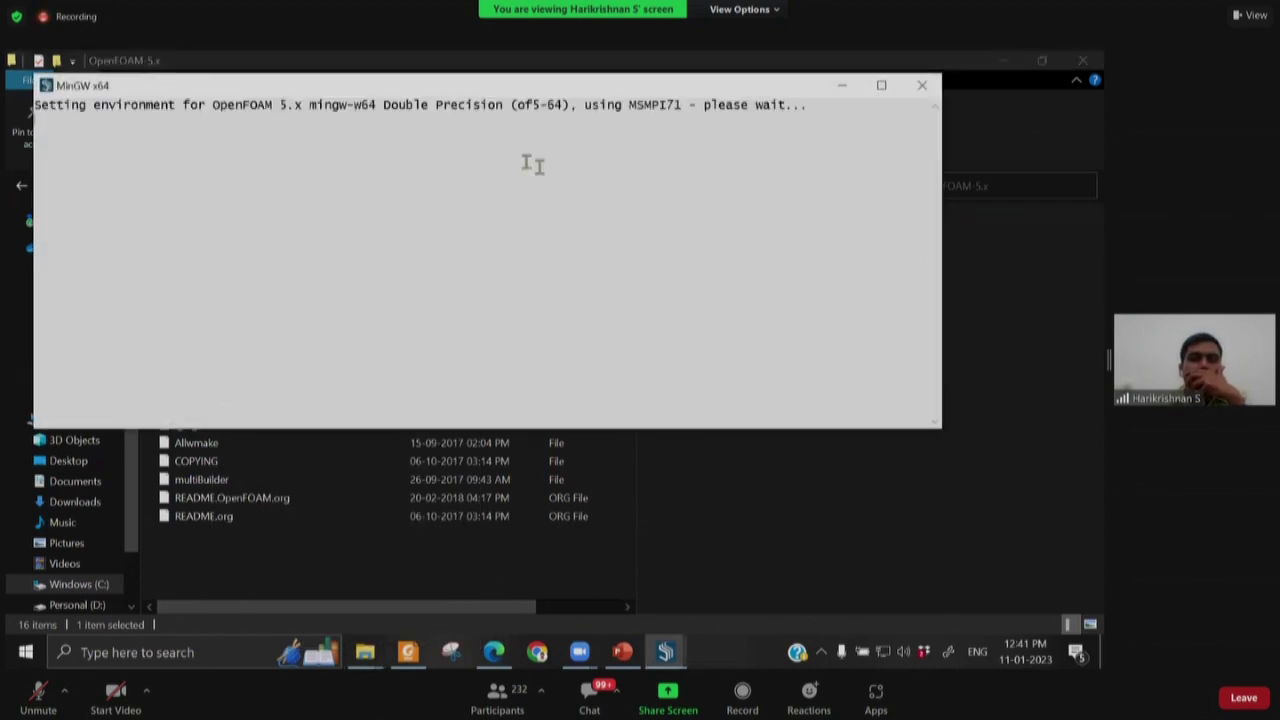
Step: Maximize the new terminal window, and open the OpenFOAM-5.x tutorials folder in File Explorer to view its contents
click(881, 85)
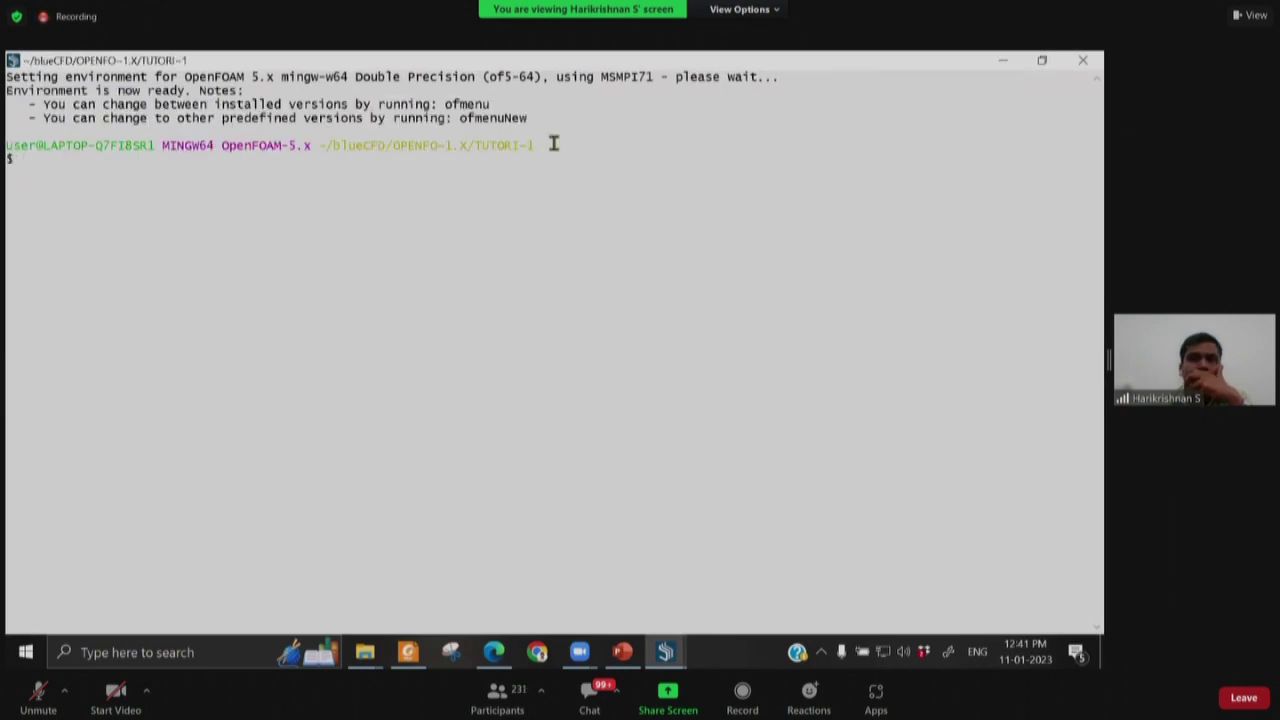
click(364, 652)
click(625, 580)
double_click(229, 368)
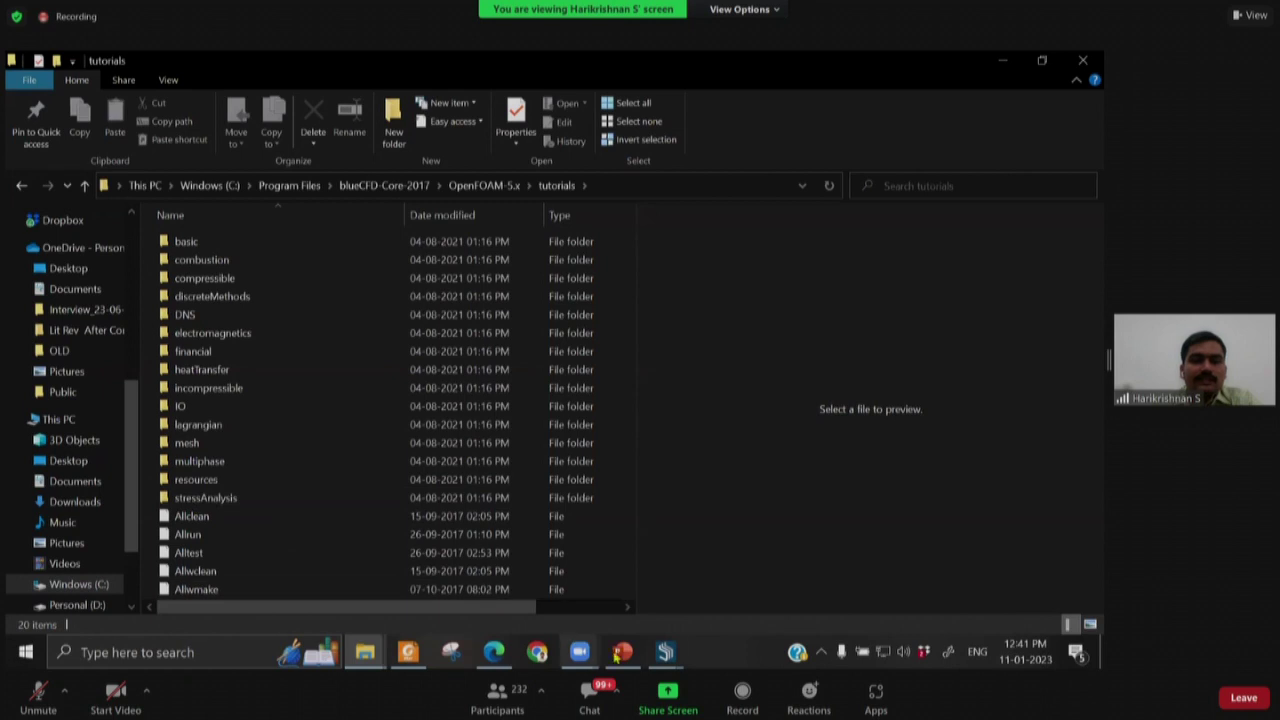
Step: Return to the tutorials terminal, search all tutorial files recursively with grep -r cyclic, and look back through the matches
mouse_move(665, 652)
click(770, 580)
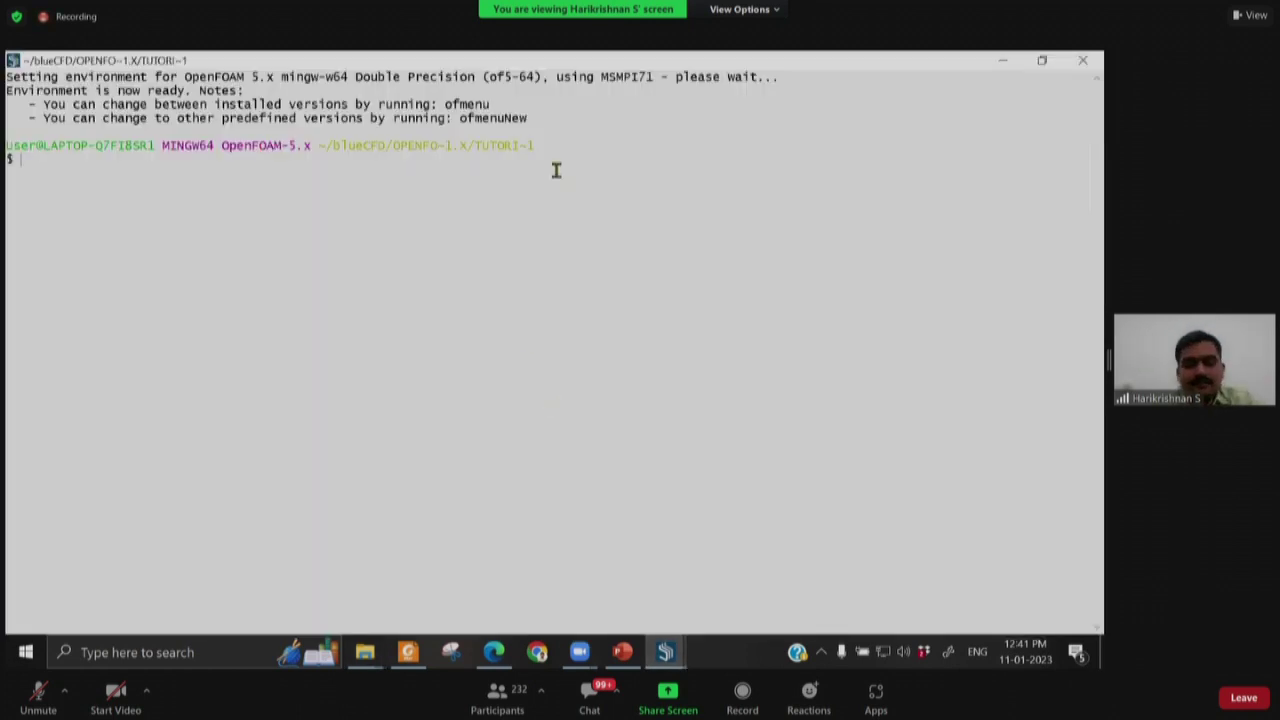
text(grep -r cyclic)
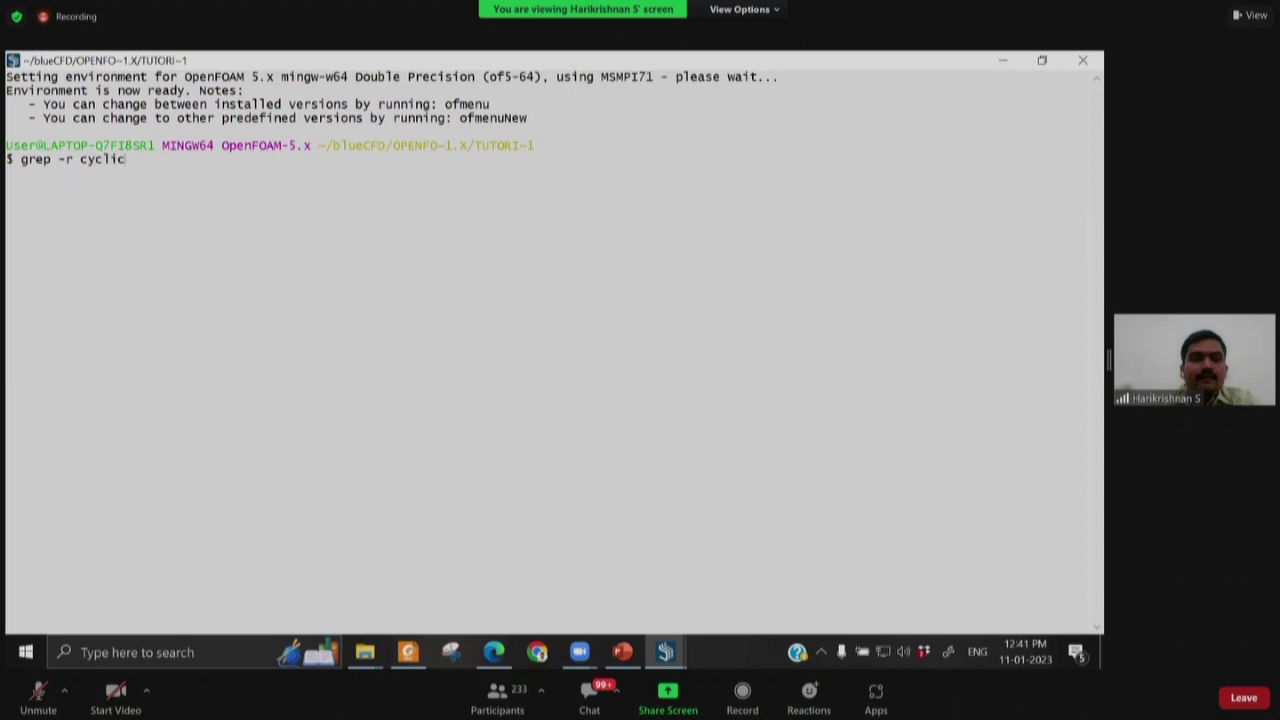
key(Return)
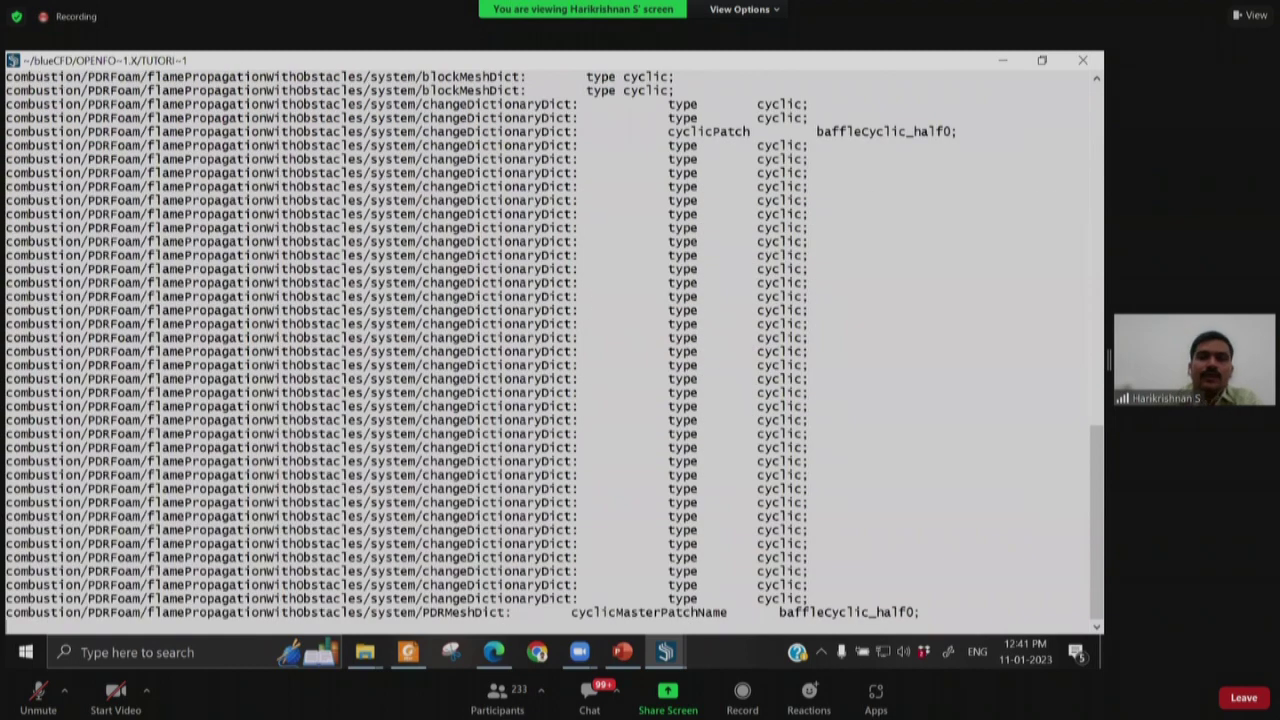
scroll(437, 345, up, 10)
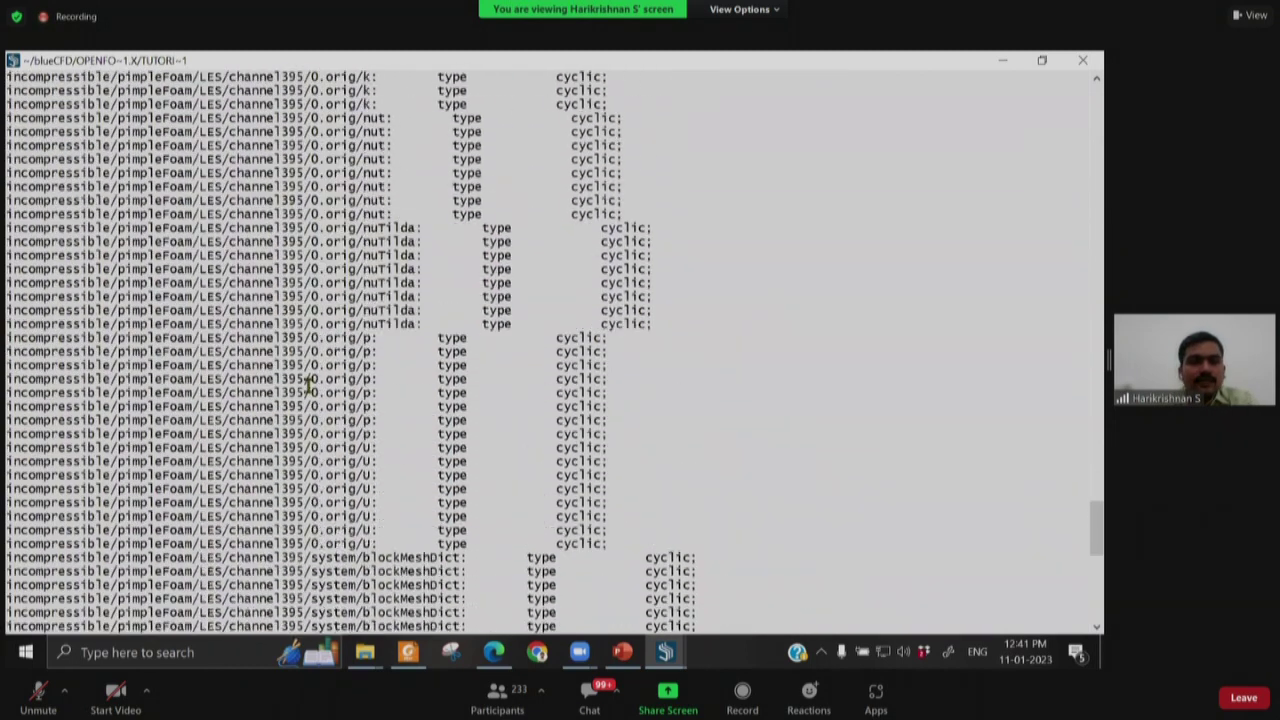
scroll(428, 350, up, 20)
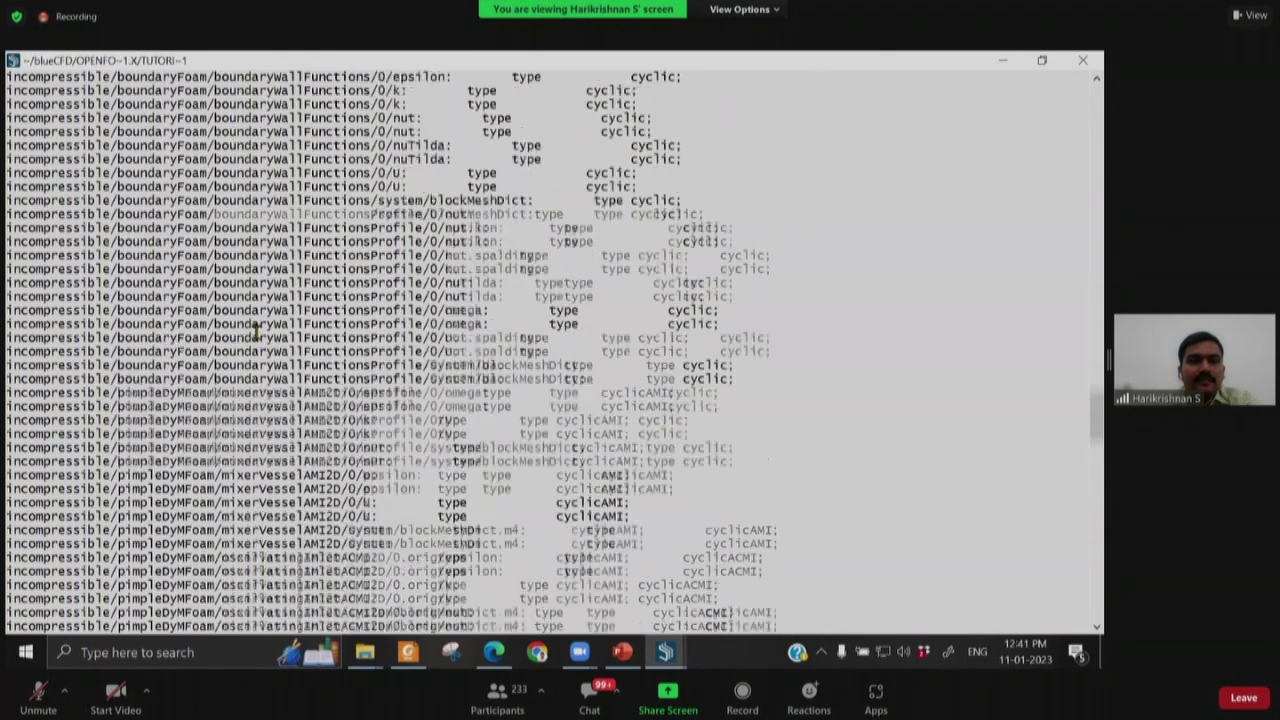
scroll(256, 333, up, 15)
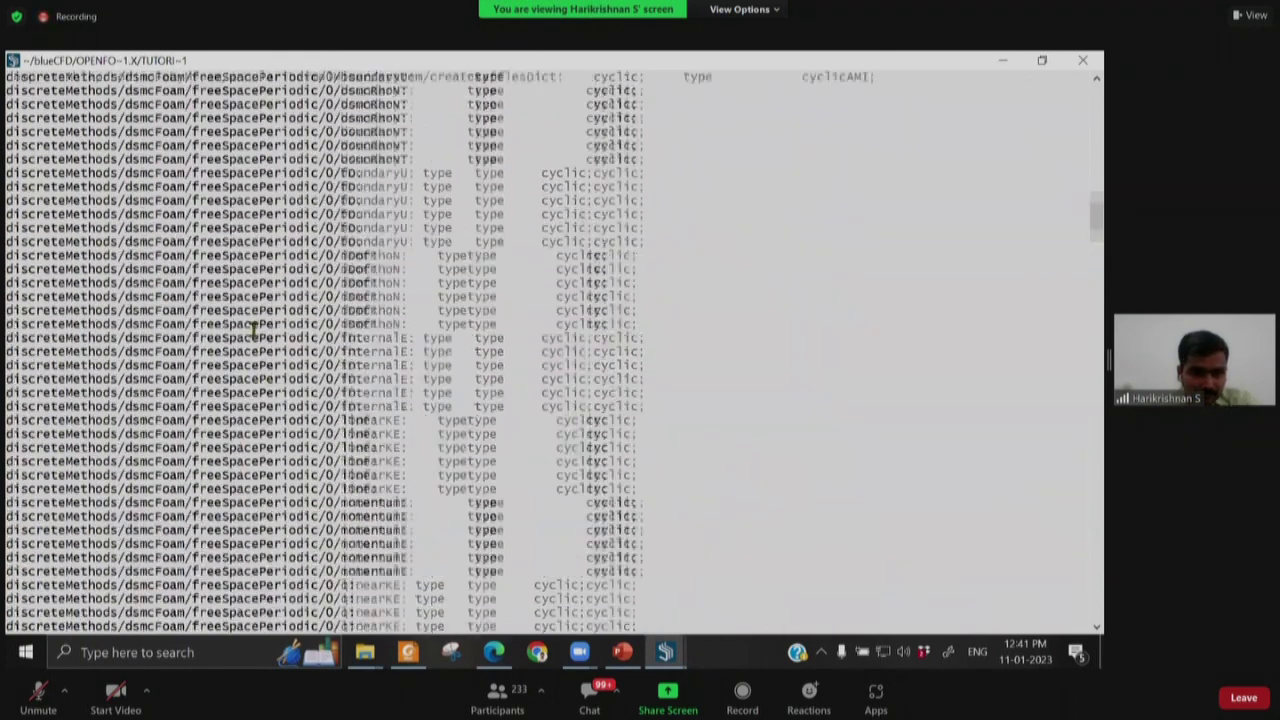
scroll(254, 330, up, 5)
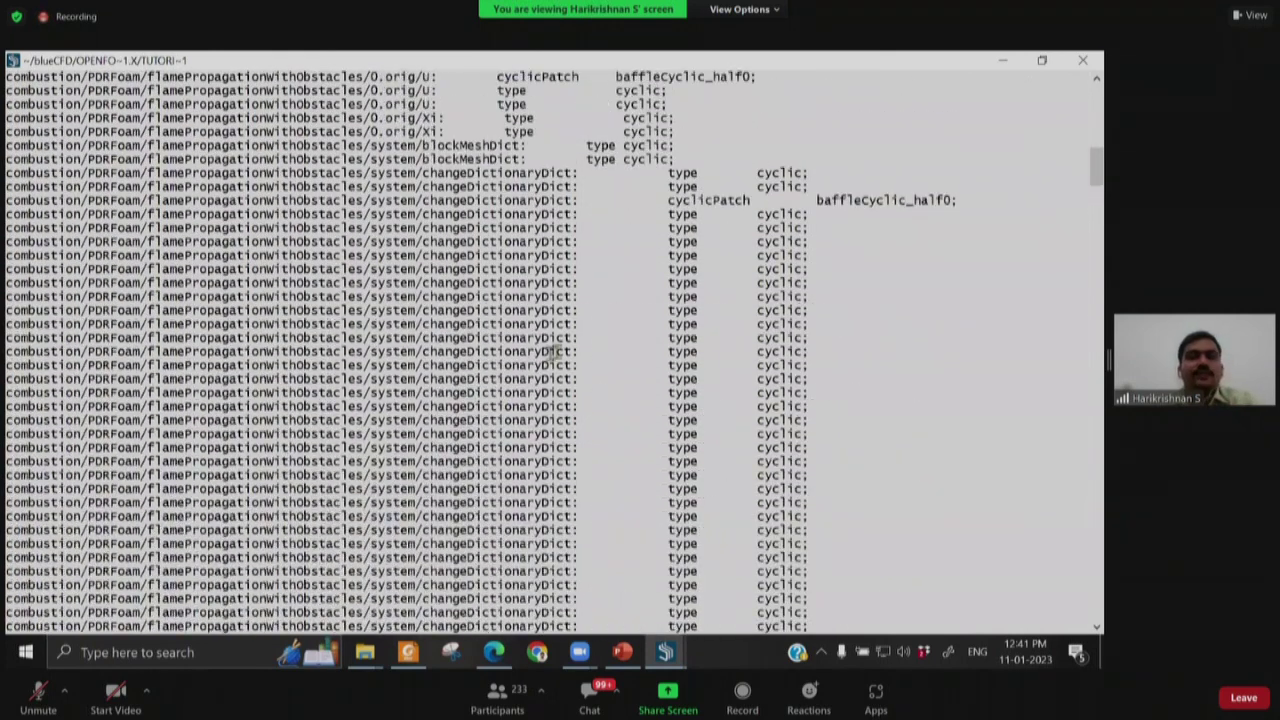
Step: Clear the terminal and change into the incompressible tutorials directory
scroll(573, 441, down, 7)
key(shift+End)
text(clear)
key(Return)
text(cd inc)
key(Tab)
key(Return)
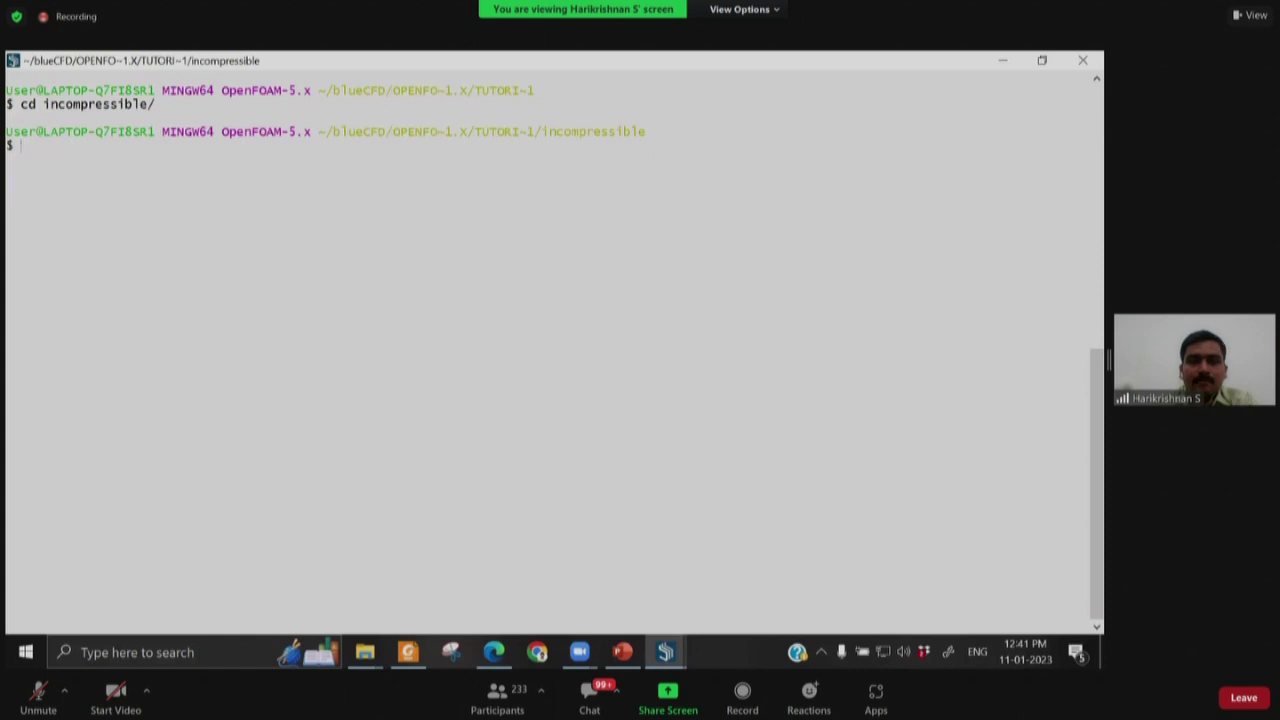
Step: Rerun grep -r cyclic inside the incompressible directory and examine the pimpleFoam channel395 matches
key(Up)
key(Up)
key(Up)
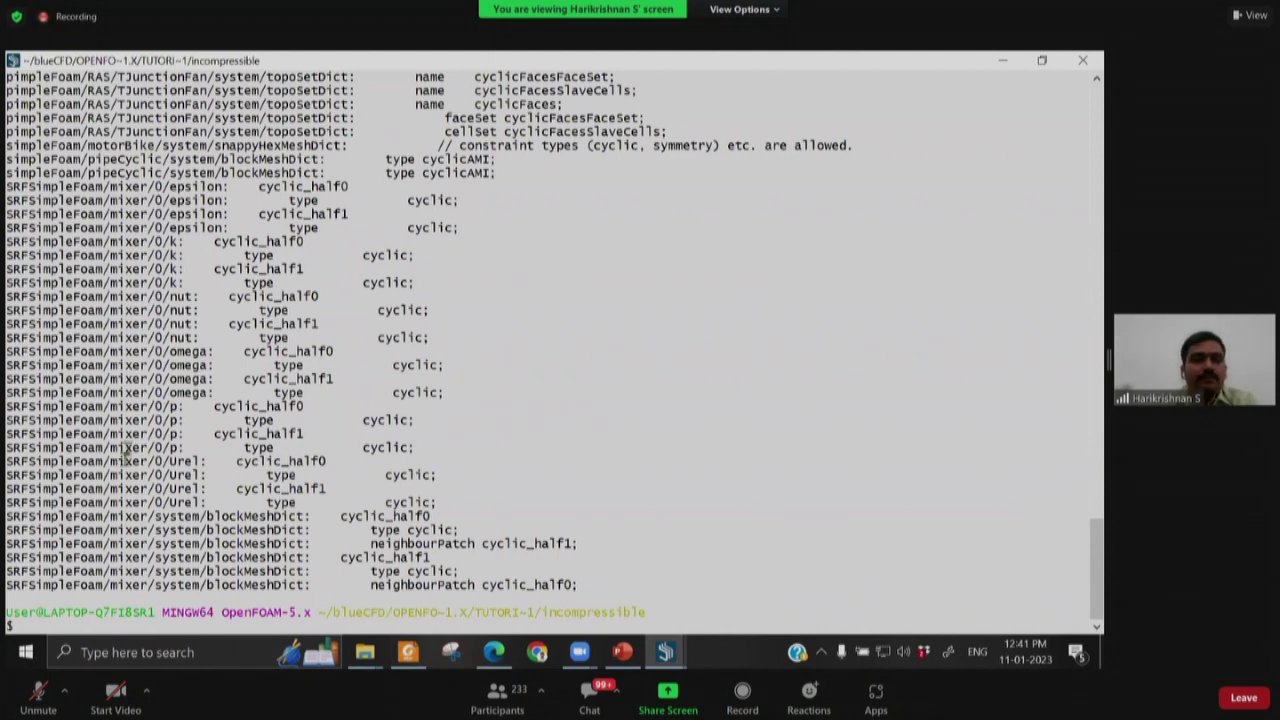
scroll(380, 497, up, 9)
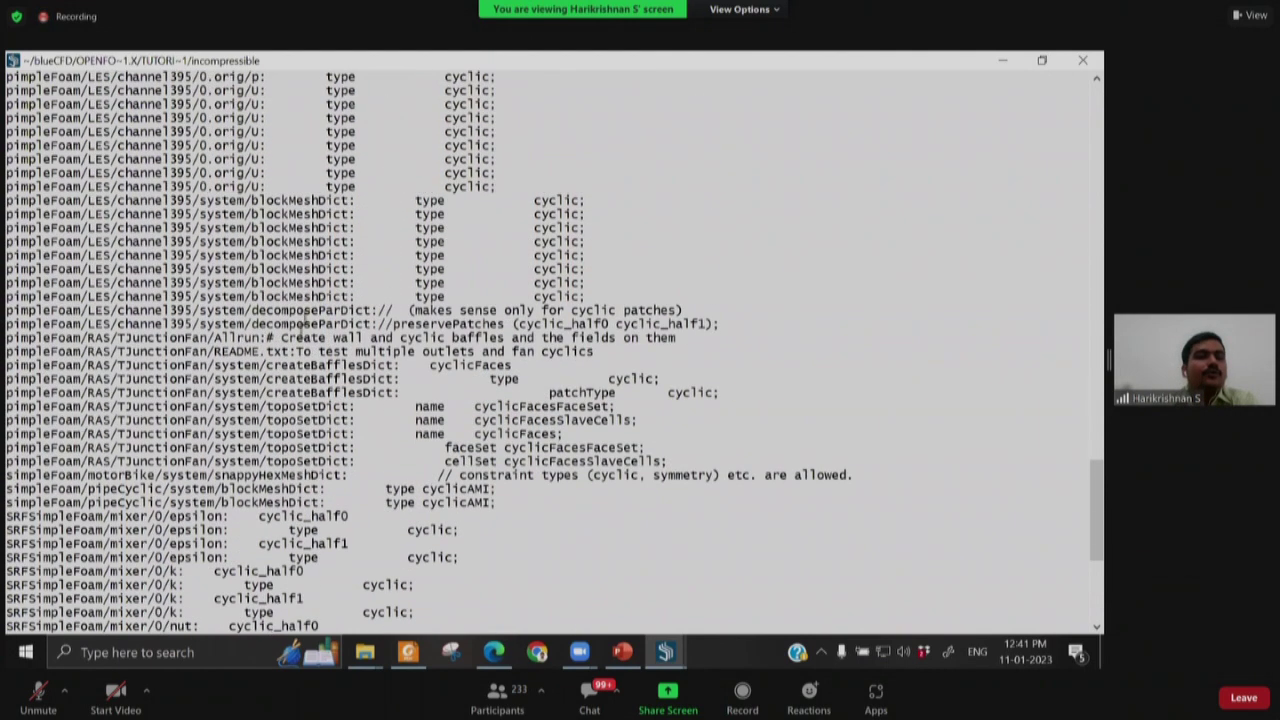
scroll(430, 262, up, 2)
drag(496, 214, 388, 205)
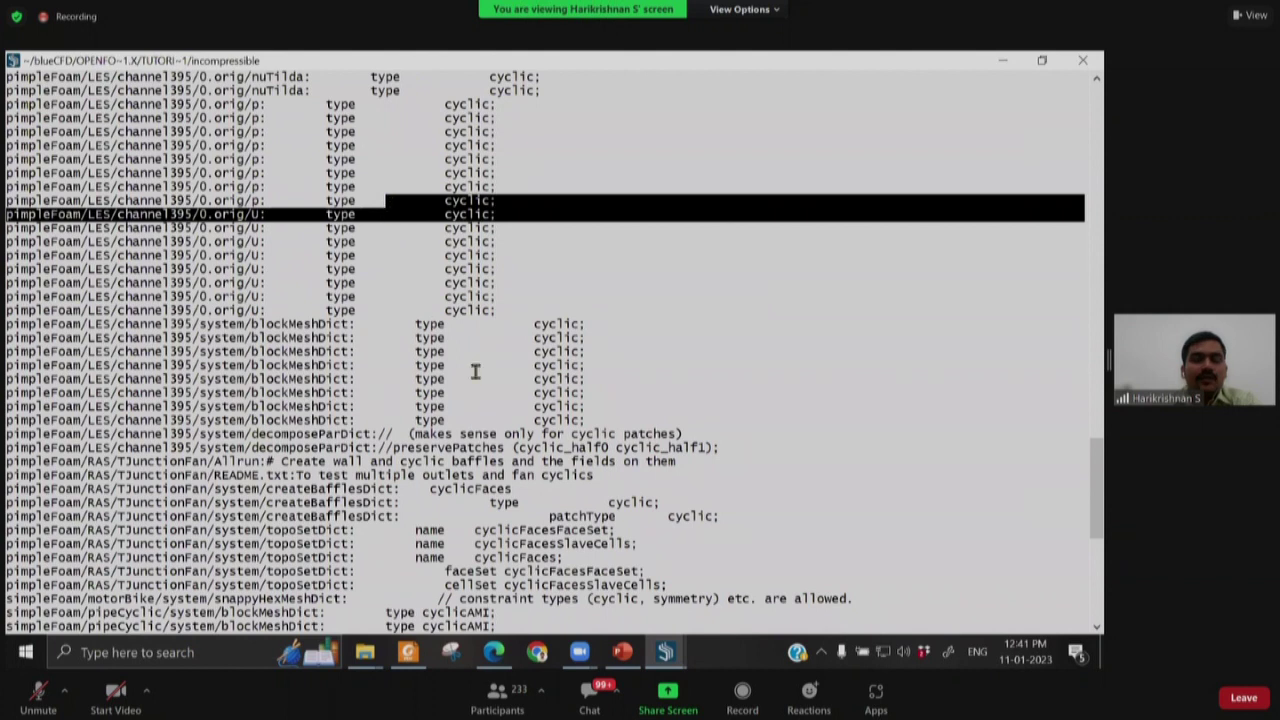
Step: Switch to the FOSSEE_Jan2023.pptx presentation in PowerPoint and start the slide show from the Command Line Interface slide
click(623, 652)
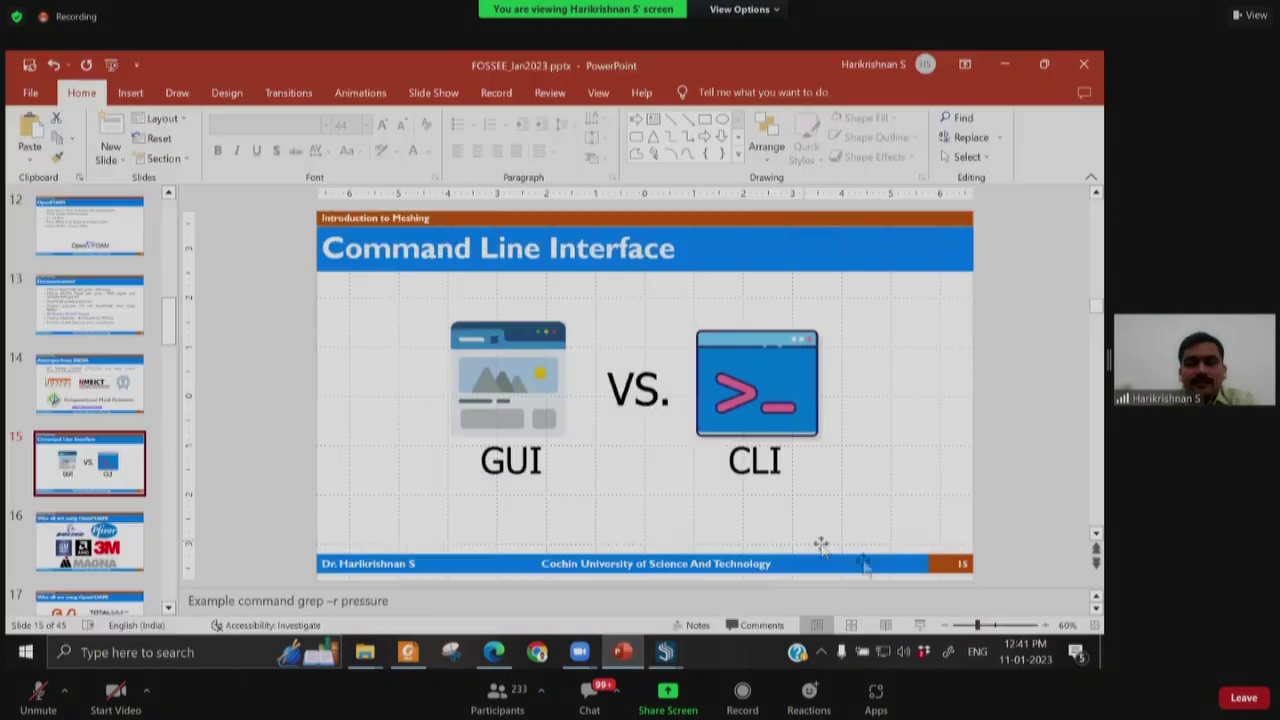
click(921, 626)
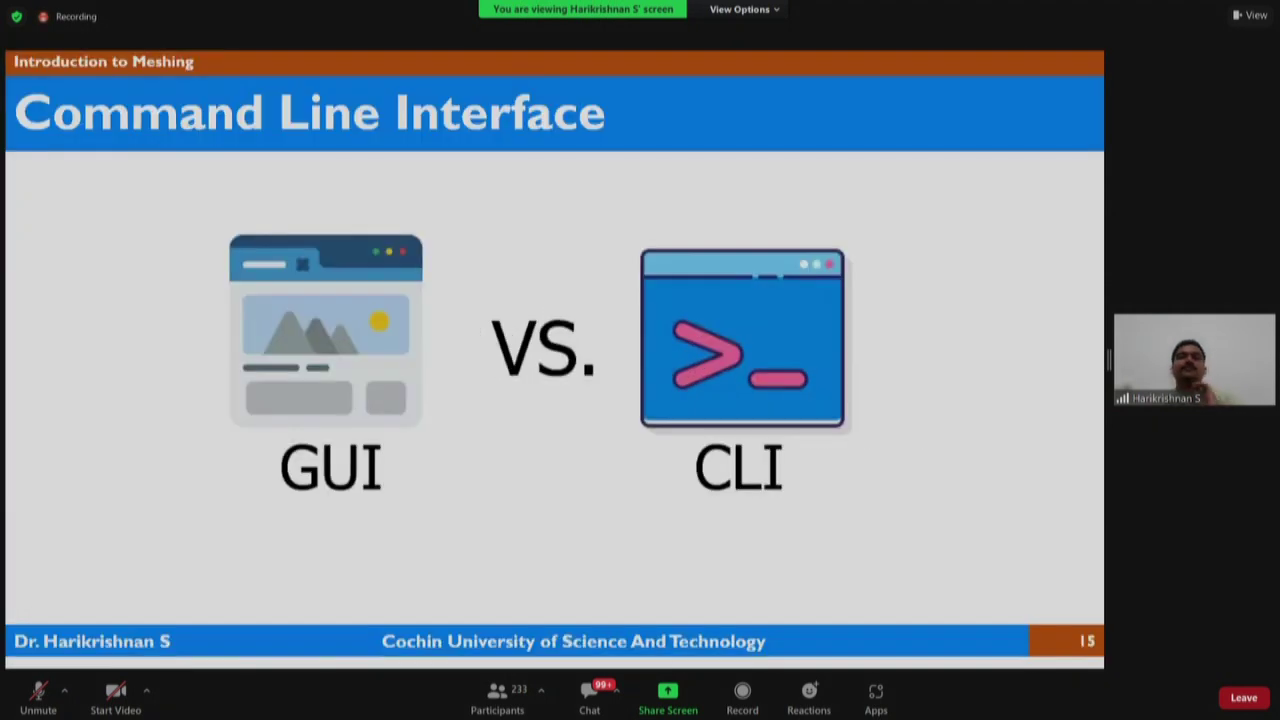